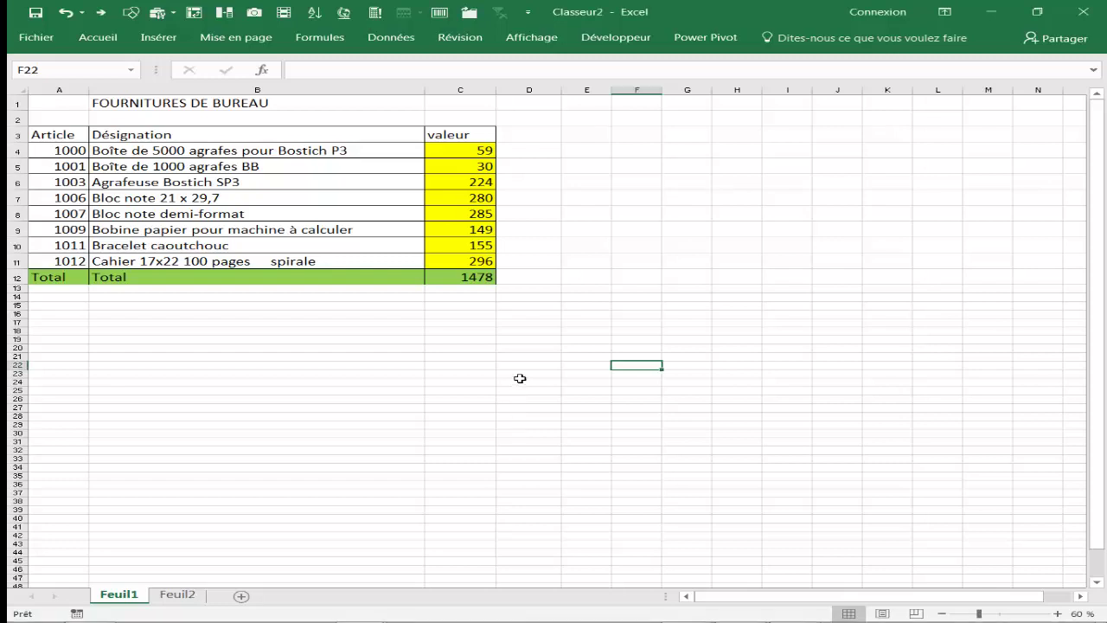
Select the item values in cells C4:C11 of the office supply table.
left_click(587, 280)
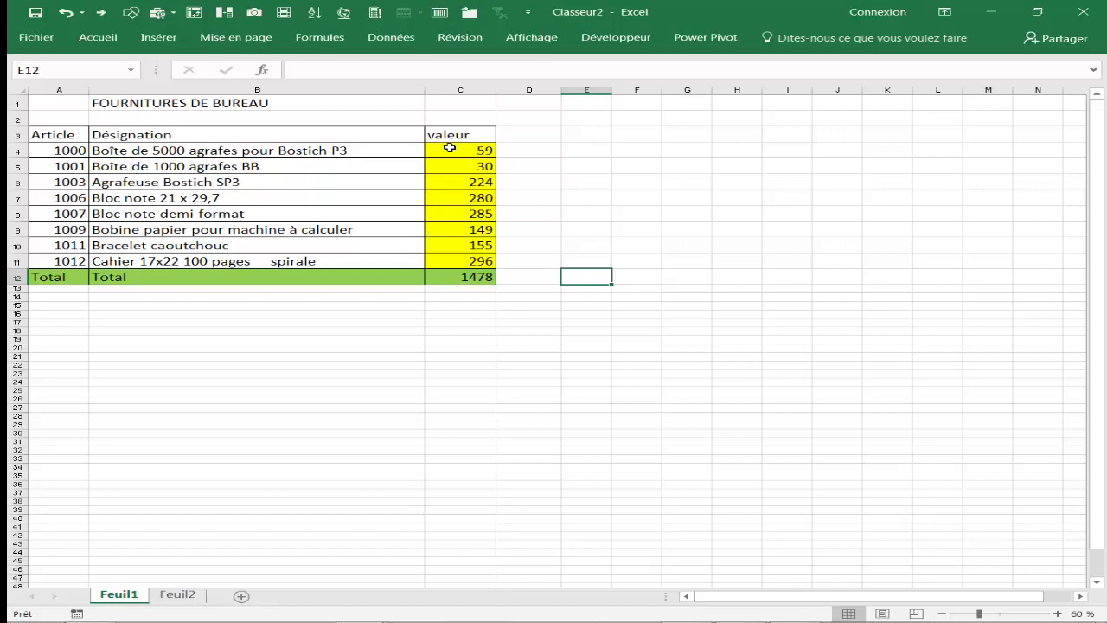
left_click(580, 216)
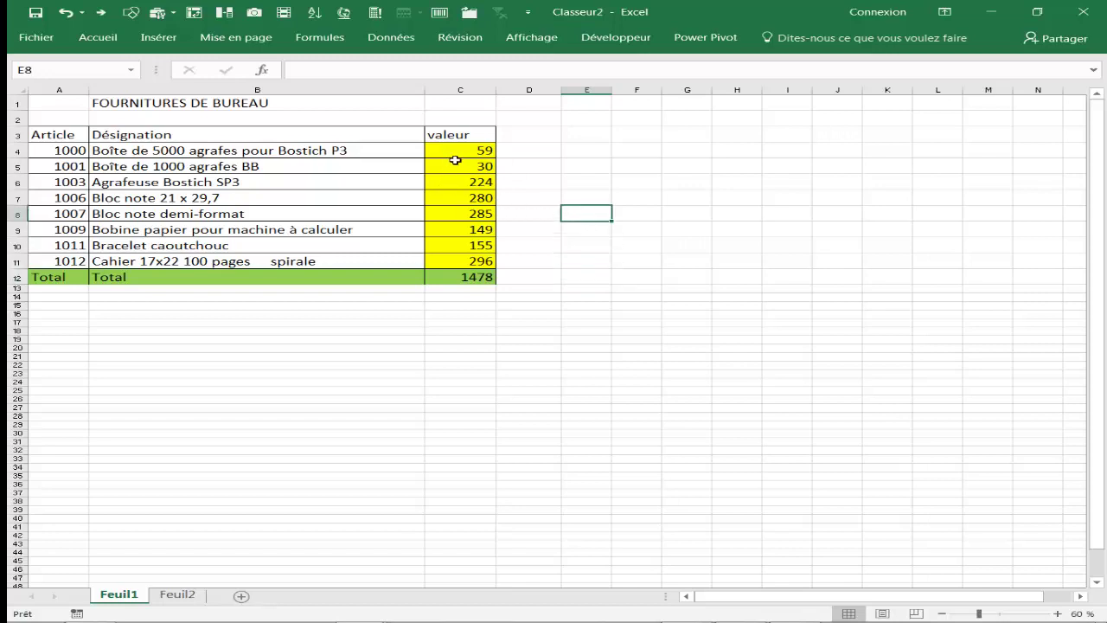
left_click_drag(455, 153, 466, 261)
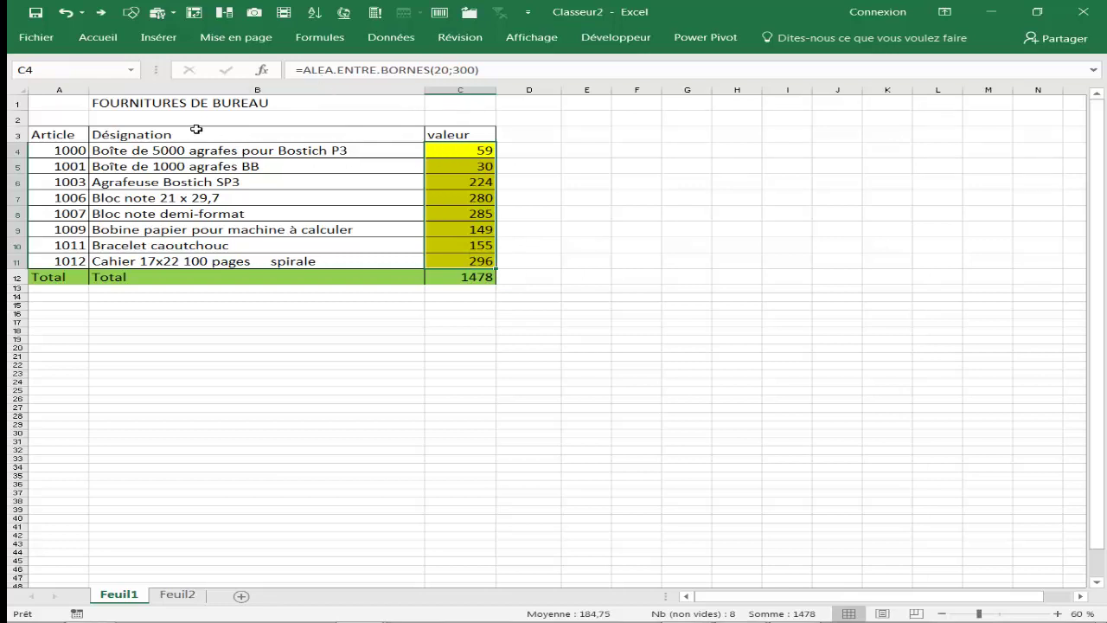
left_click(564, 183)
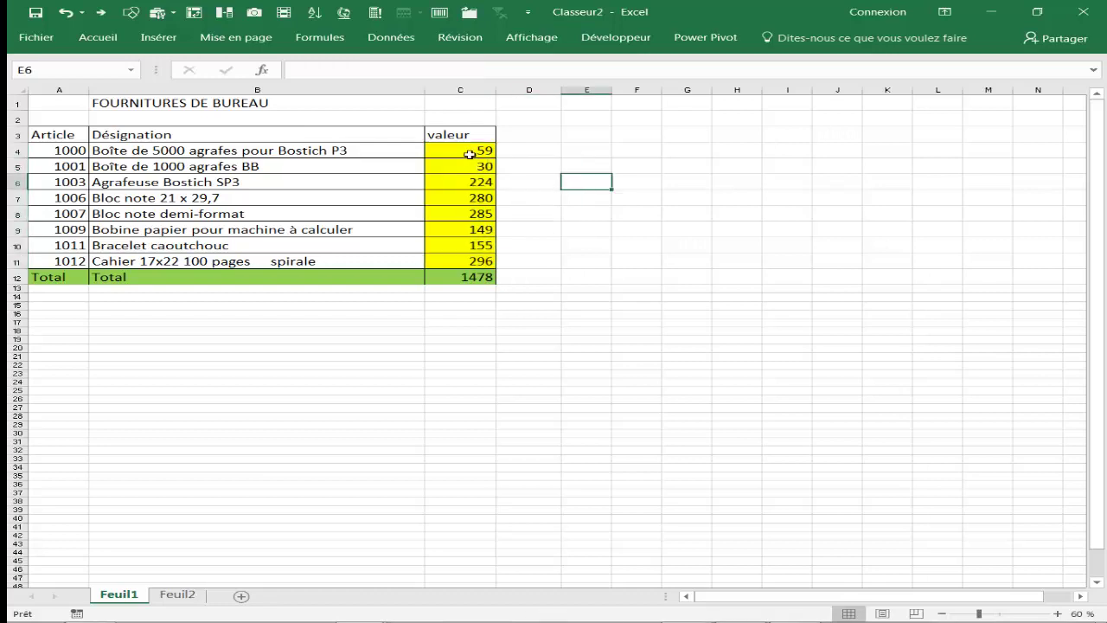
left_click_drag(466, 151, 472, 261)
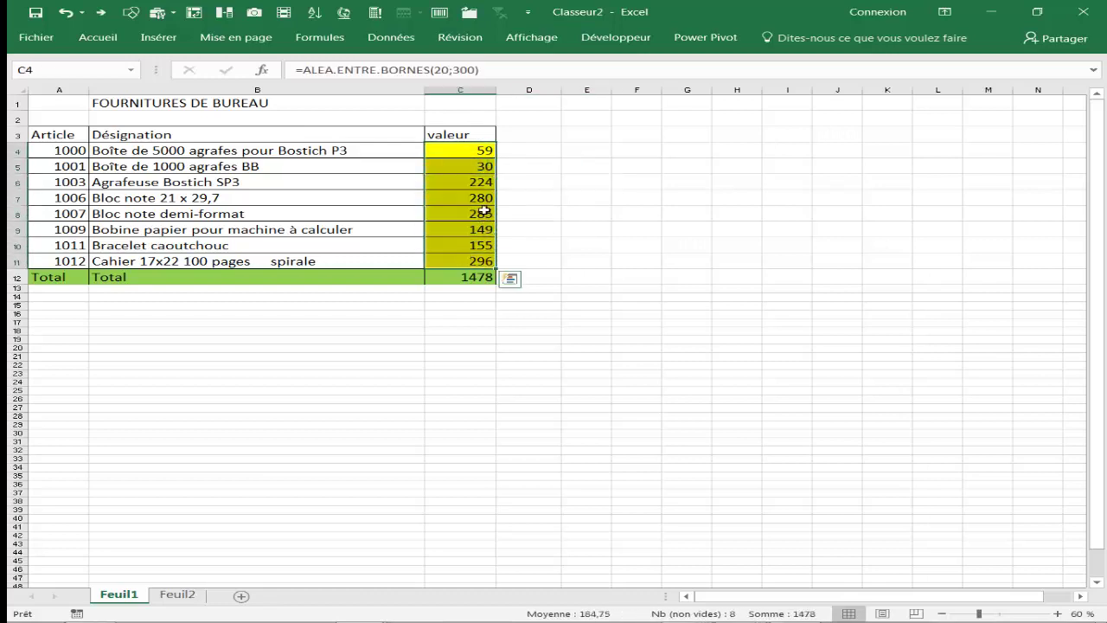
Insert a waterfall (Cascade) chart of the selected values.
left_click(160, 38)
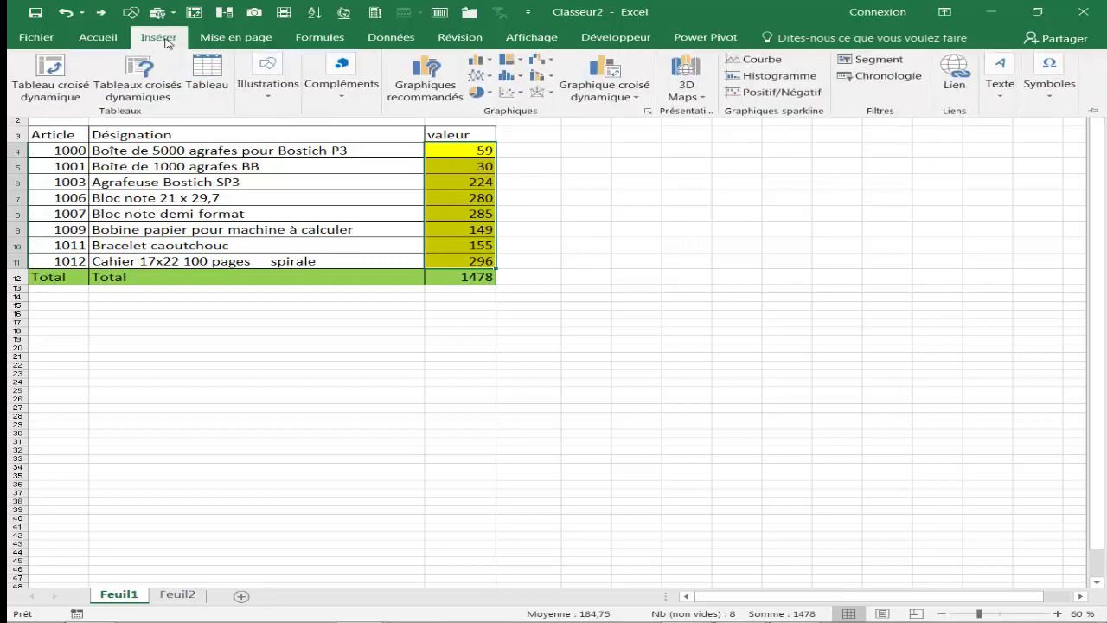
left_click(550, 62)
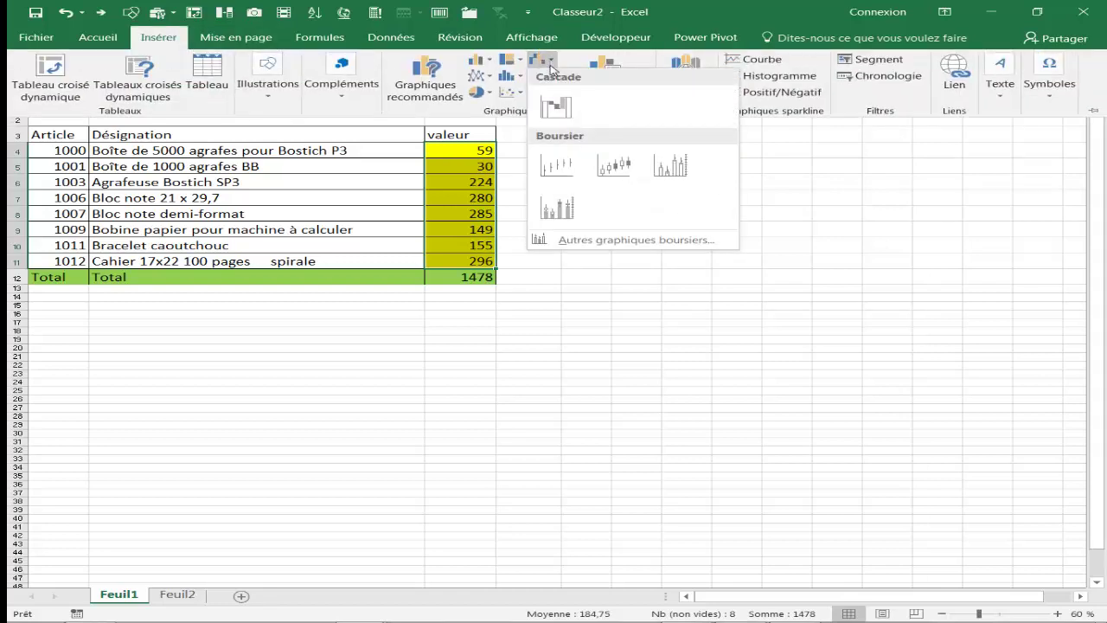
left_click(556, 106)
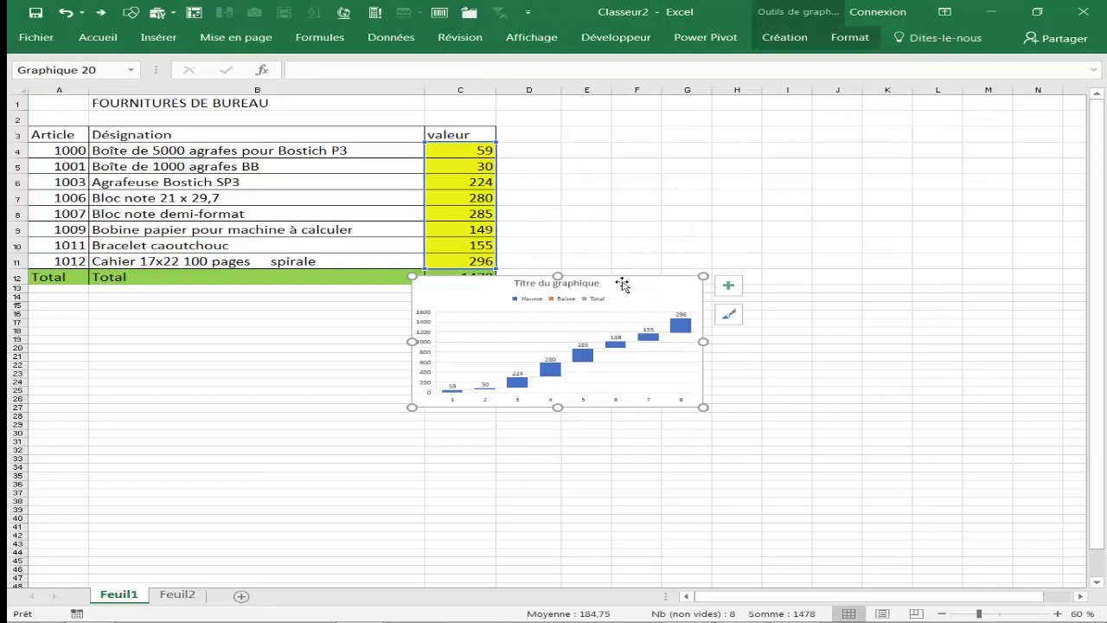
Place the waterfall chart beside the table and enlarge it down to about row 25.
left_click_drag(623, 285, 750, 156)
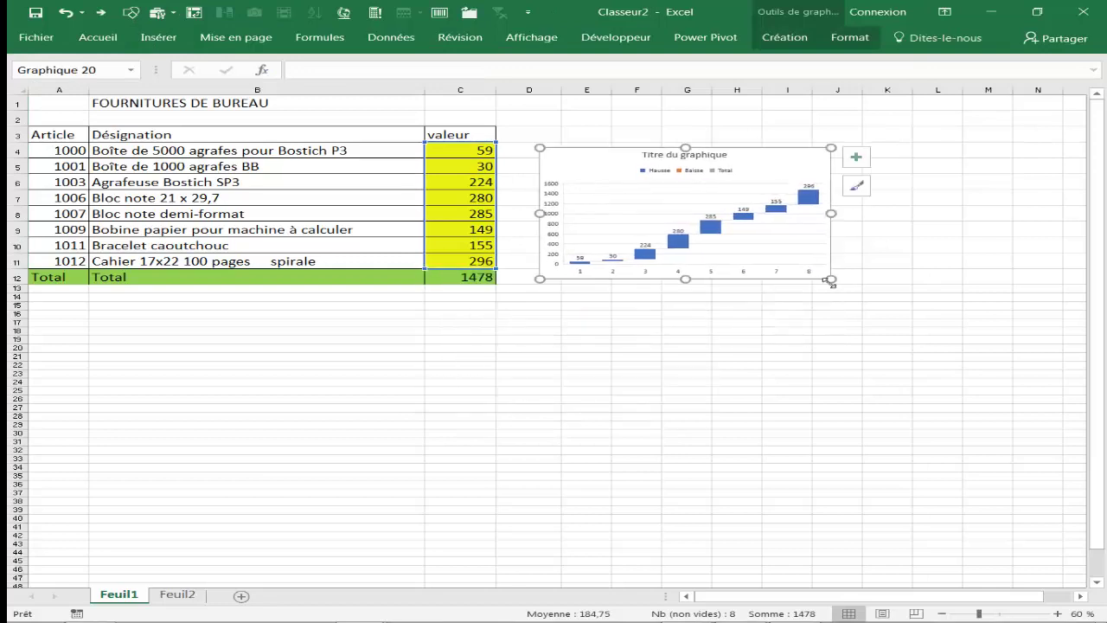
left_click_drag(829, 280, 978, 402)
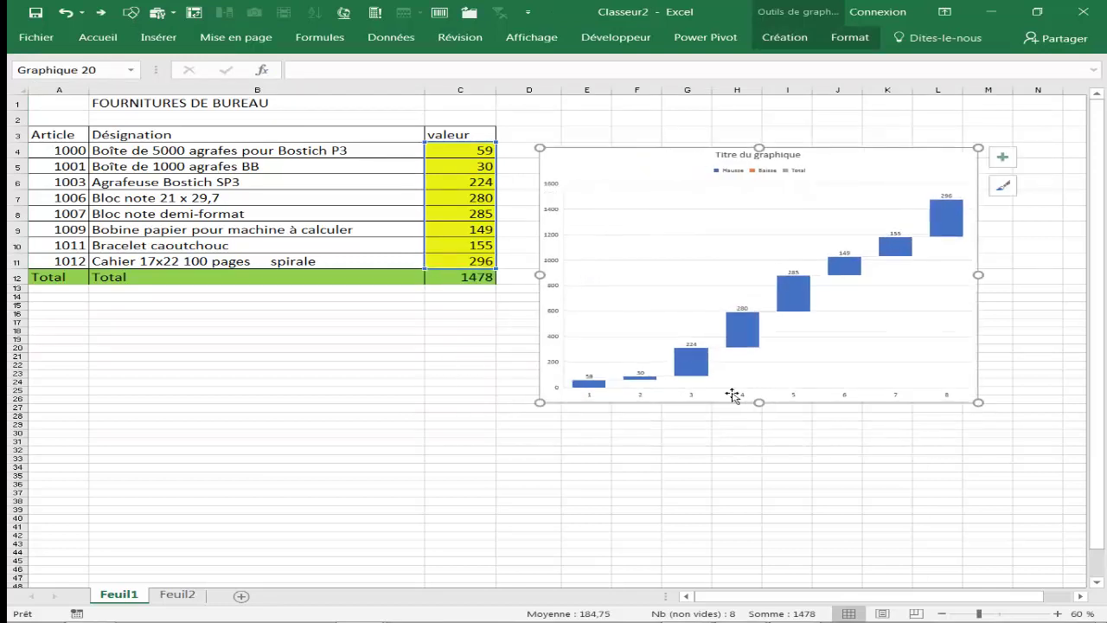
left_click_drag(733, 407, 618, 407)
left_click(672, 159)
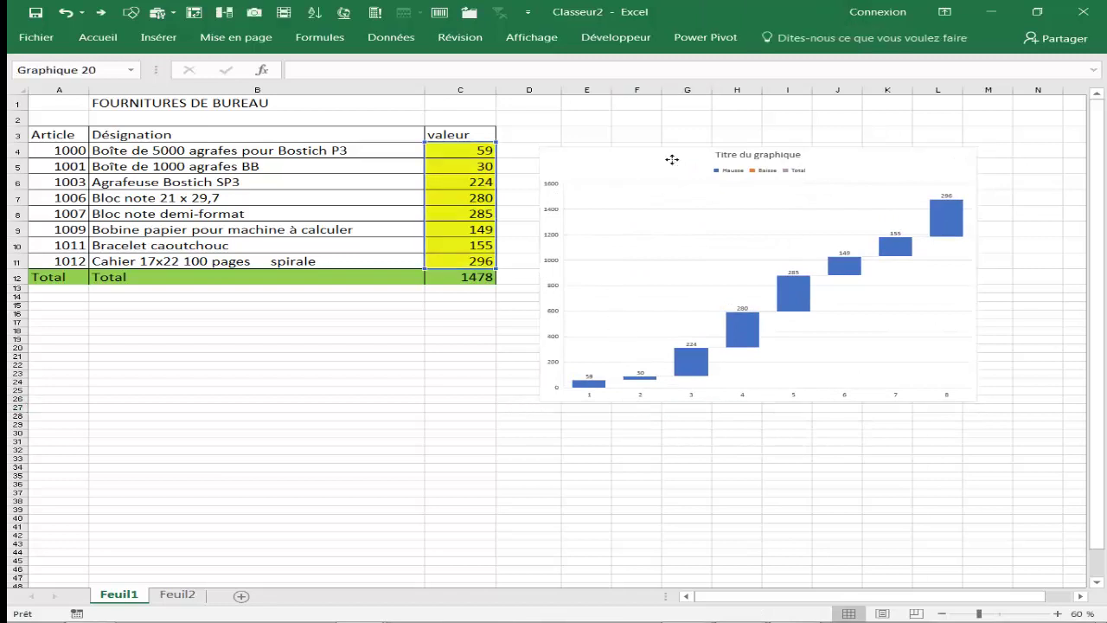
left_click_drag(672, 159, 511, 140)
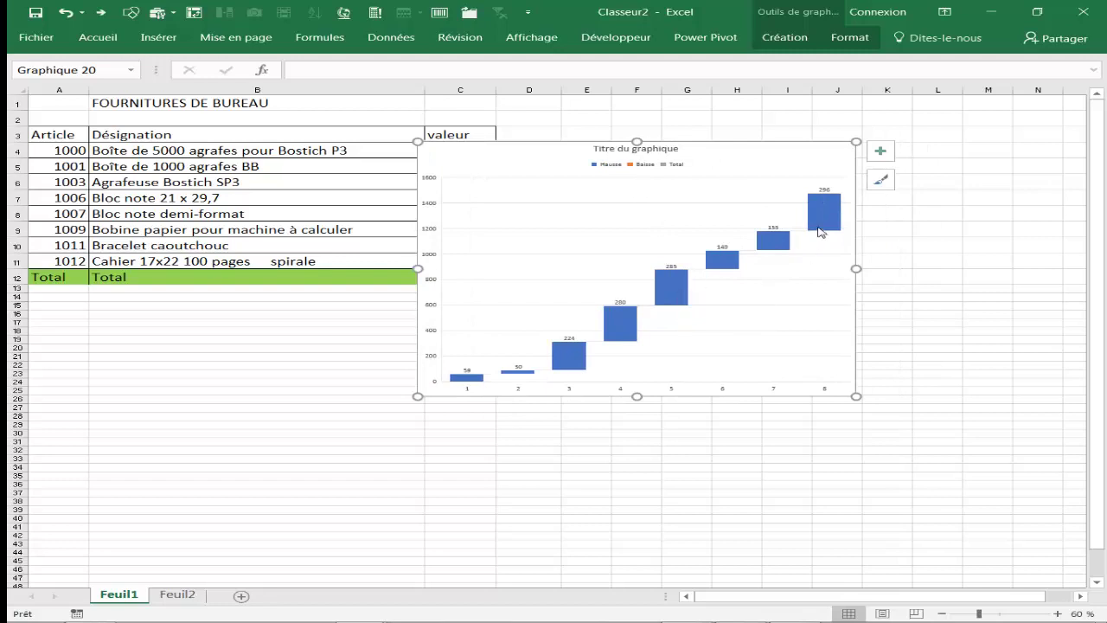
left_click_drag(563, 148, 697, 140)
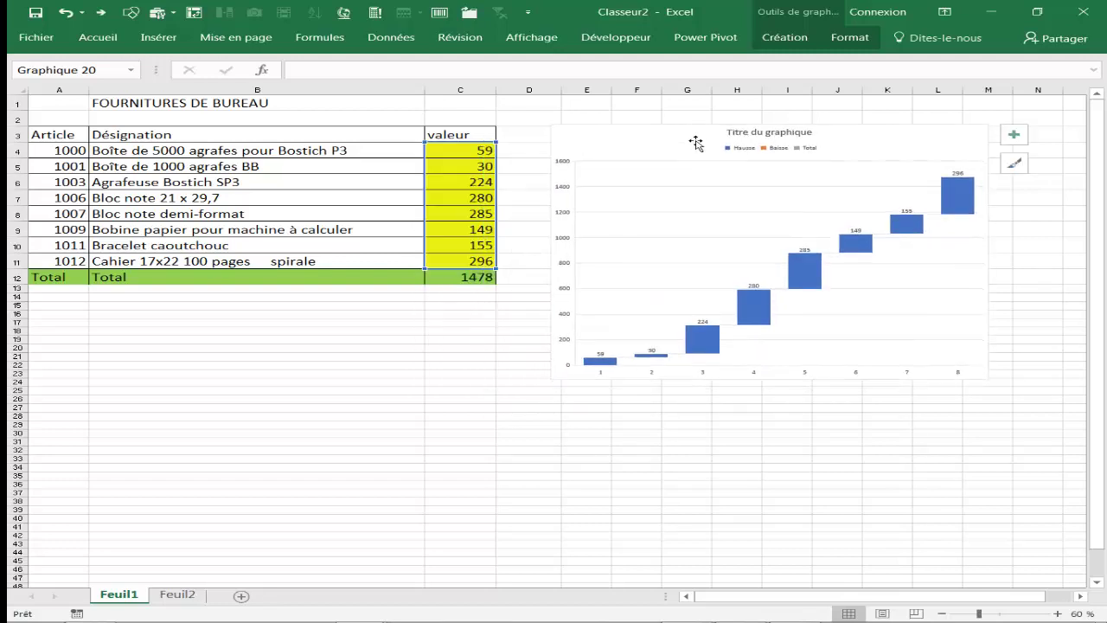
Change Série 1's values to =Feuil1!$C$4:$C$12 so the 1478 total becomes a ninth bar.
right_click(751, 309)
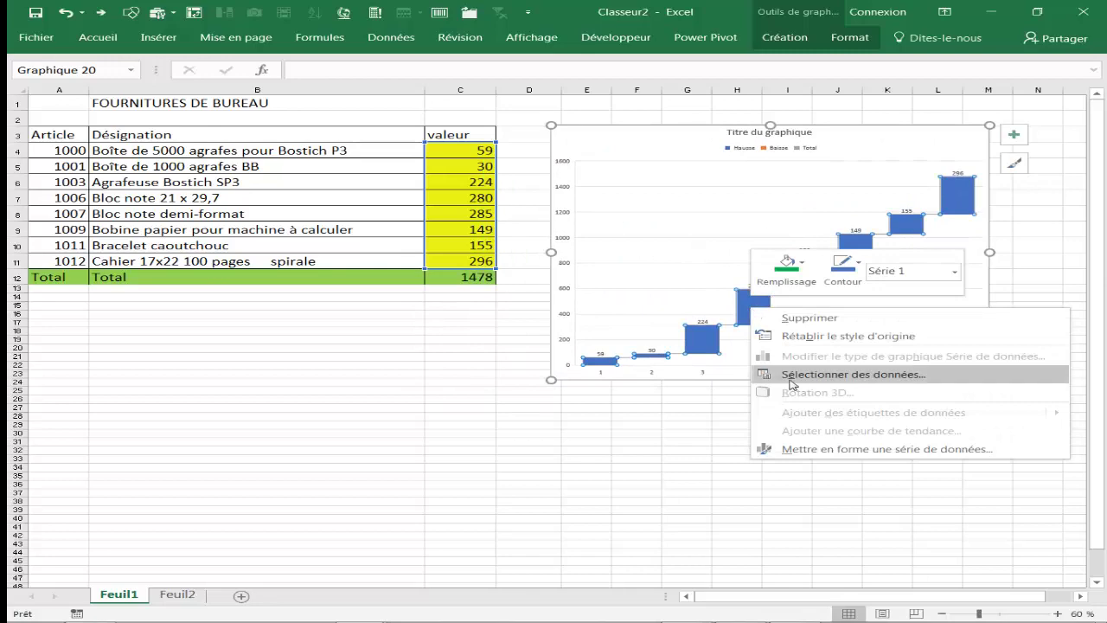
left_click(793, 375)
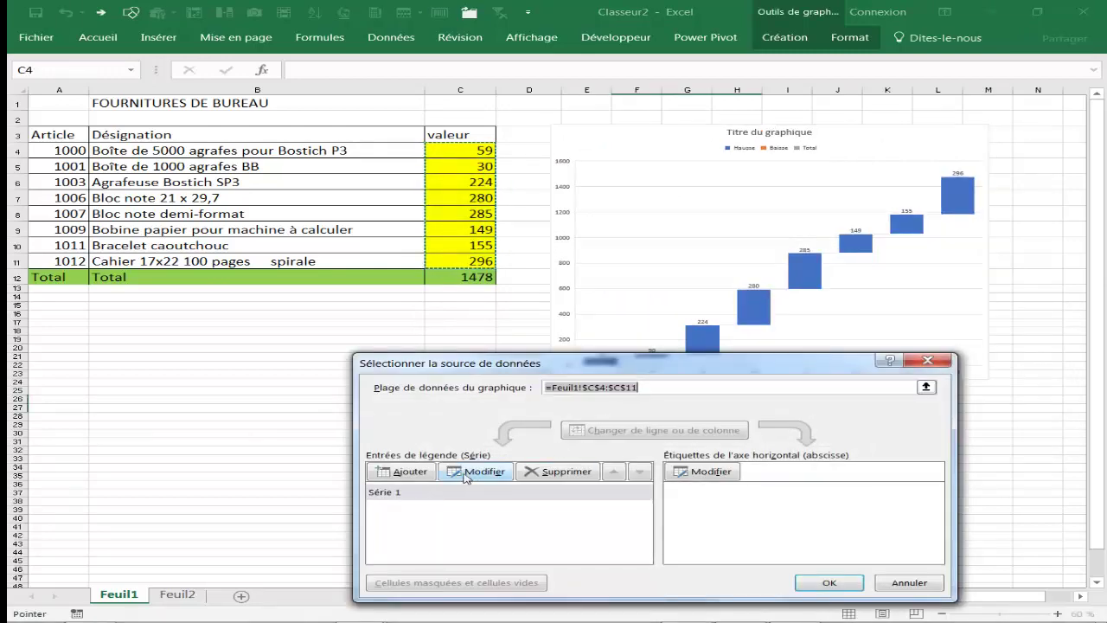
left_click(476, 471)
left_click(593, 500)
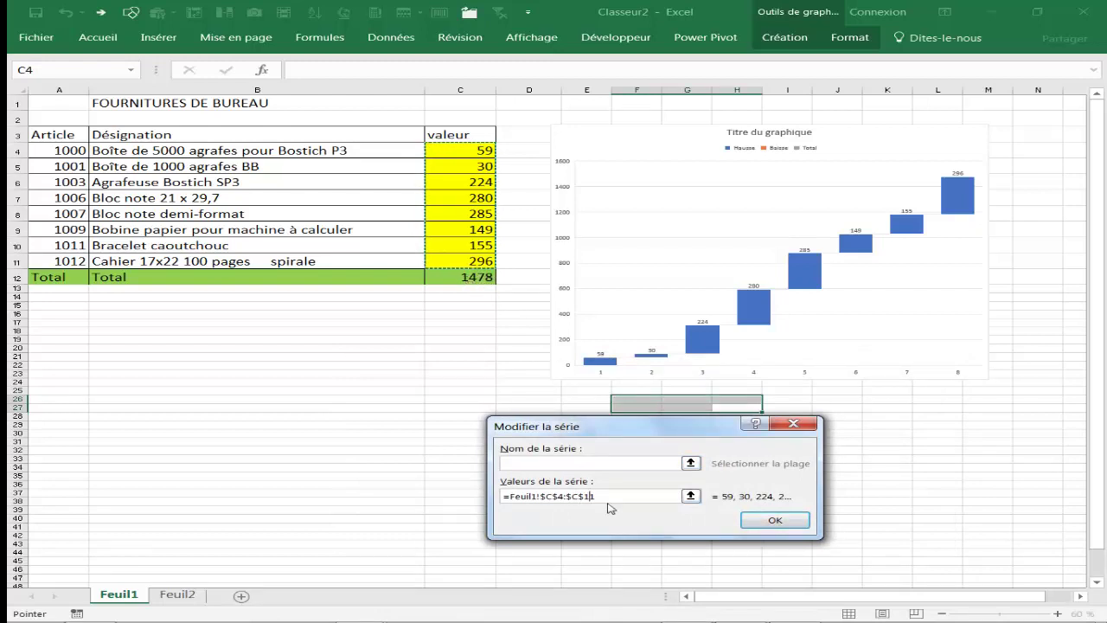
left_click(595, 498)
type("2")
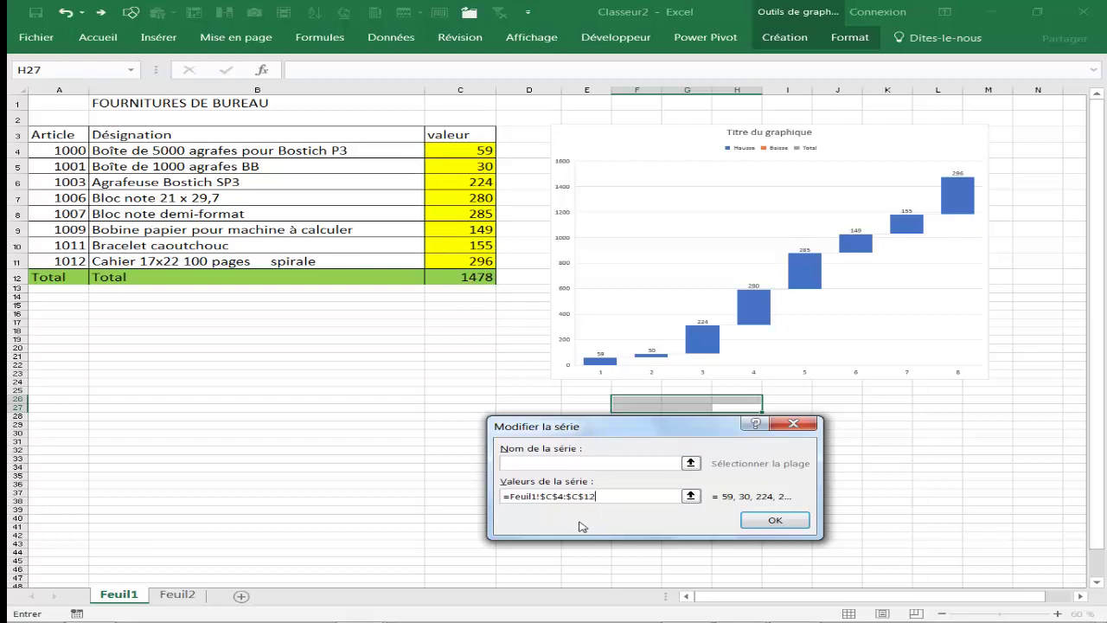
left_click(788, 524)
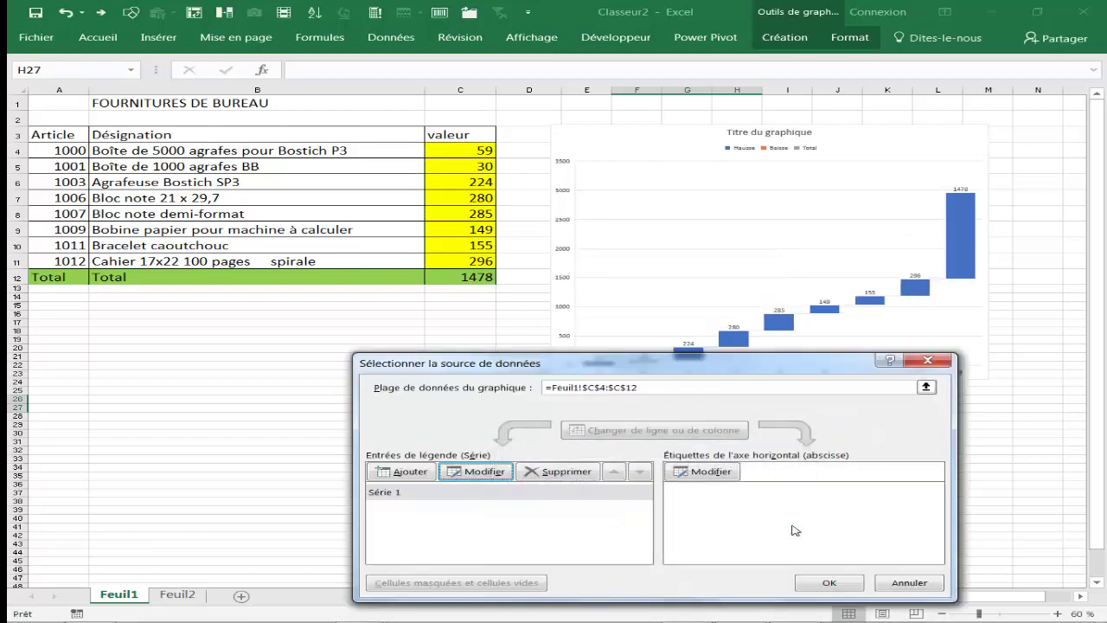
left_click(832, 584)
Set the ninth bar (1478) as the waterfall's total column with Définir en tant que total.
left_click(887, 490)
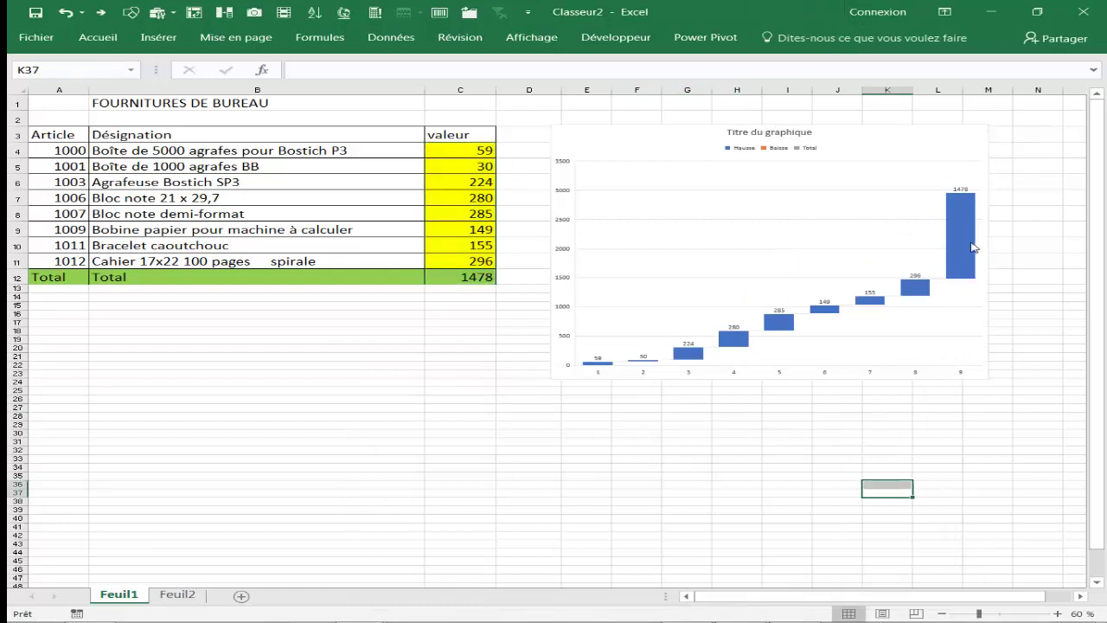
left_click(966, 238)
mouse_move(960, 233)
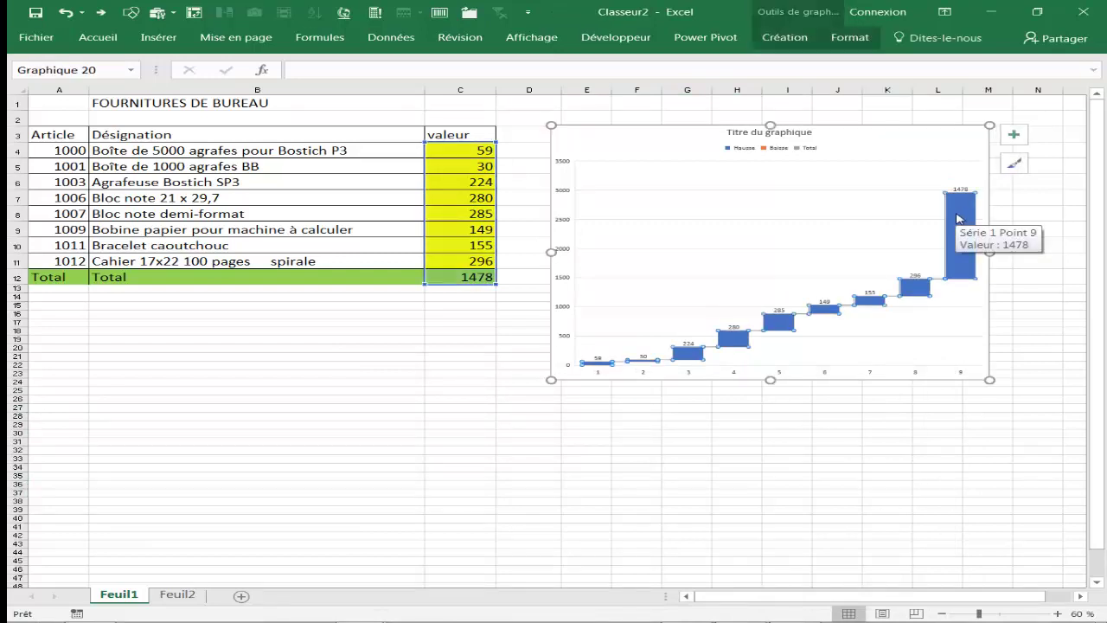
left_click(958, 216)
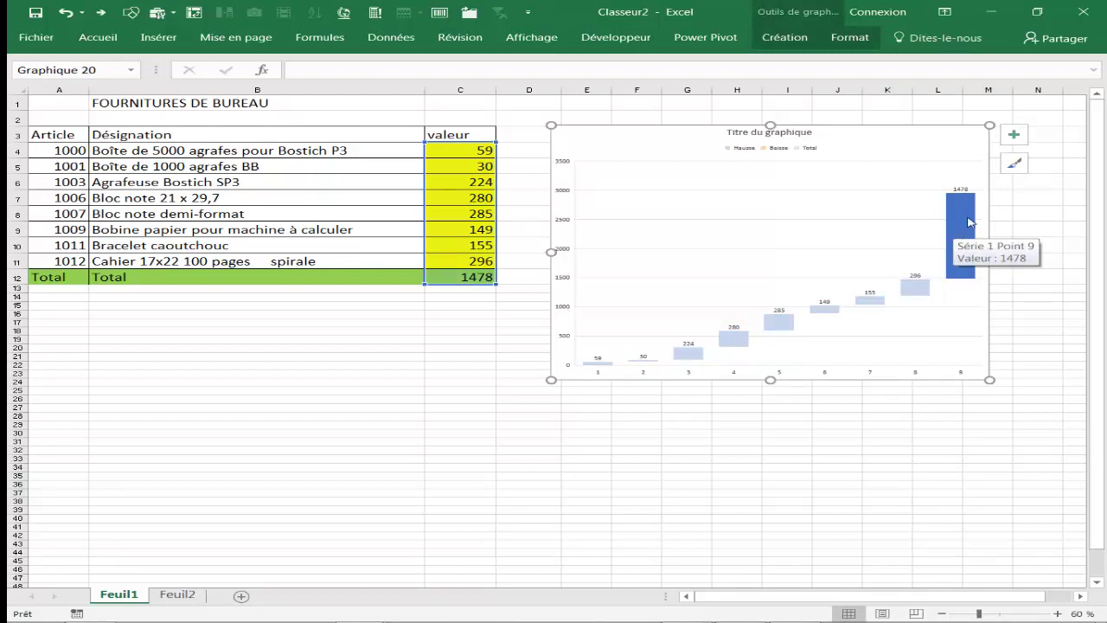
right_click(966, 224)
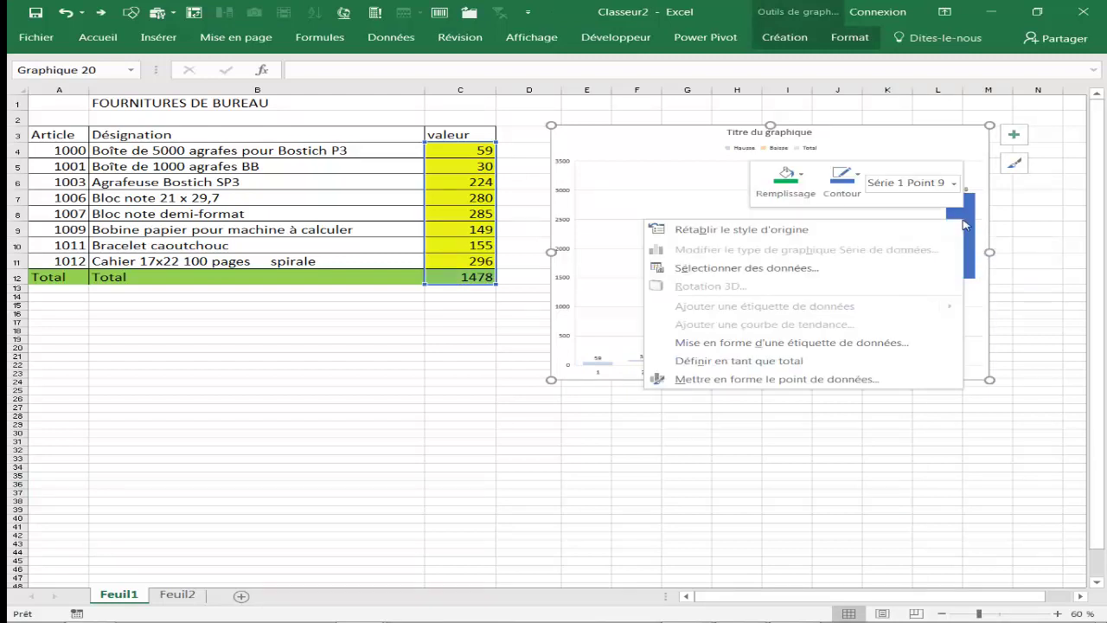
left_click(758, 362)
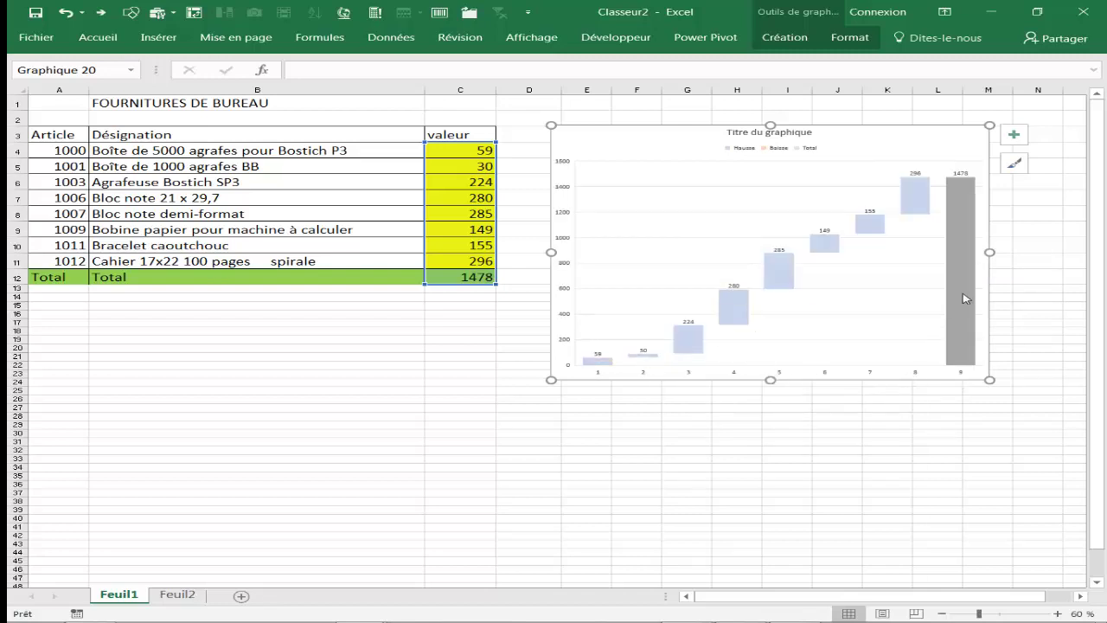
left_click(887, 475)
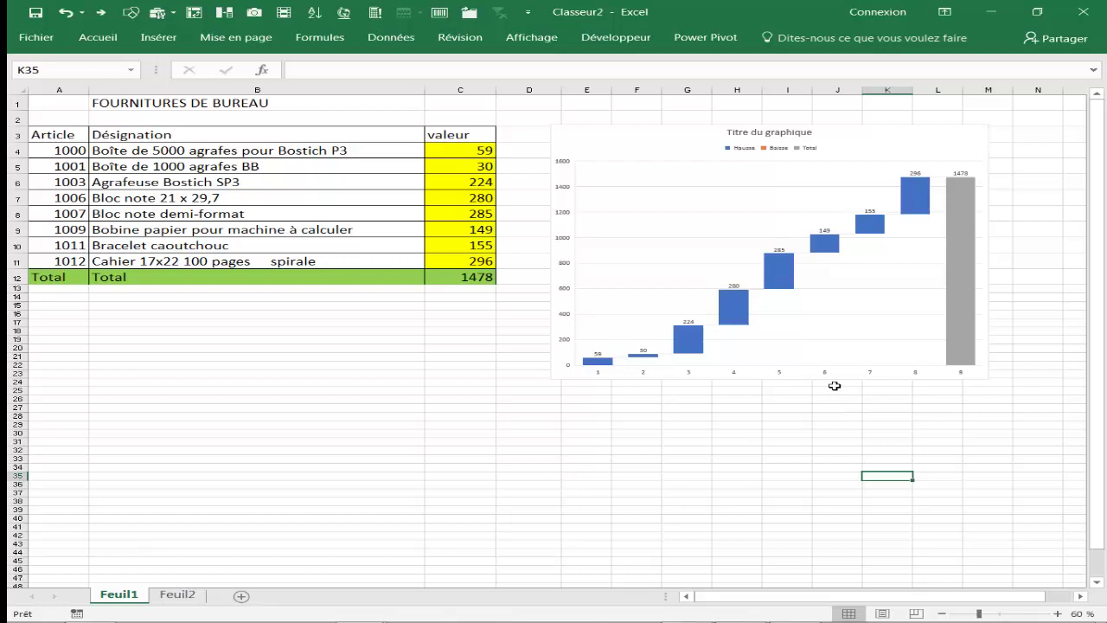
left_click(828, 383)
left_click(824, 378)
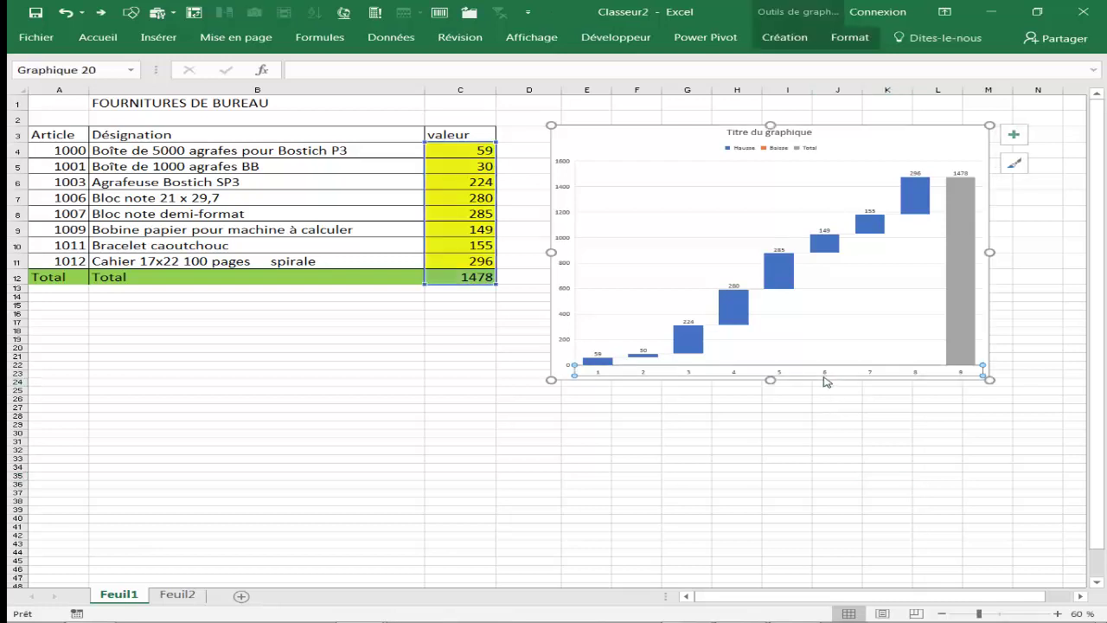
Use the article numbers in A4:A11 as the waterfall's horizontal axis labels.
right_click(828, 323)
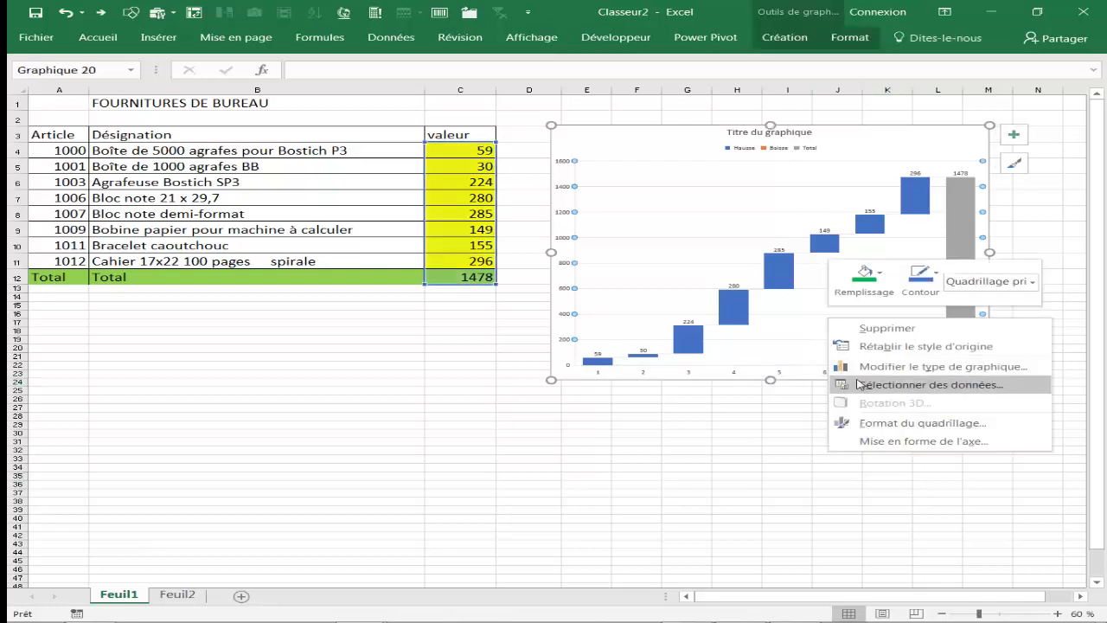
left_click(864, 384)
left_click(703, 471)
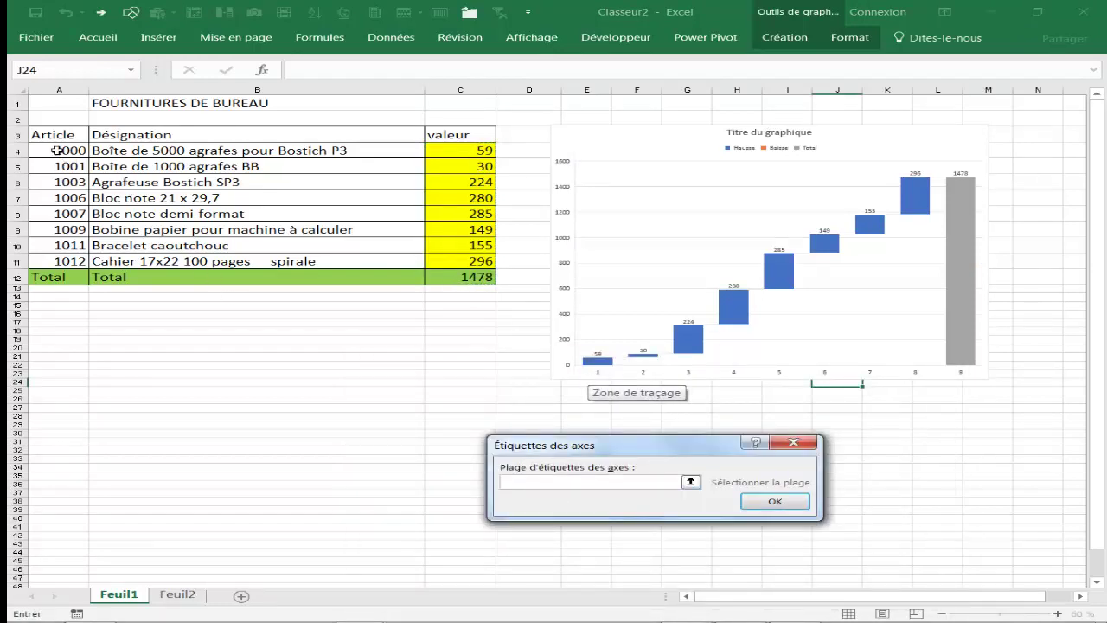
left_click_drag(57, 150, 79, 261)
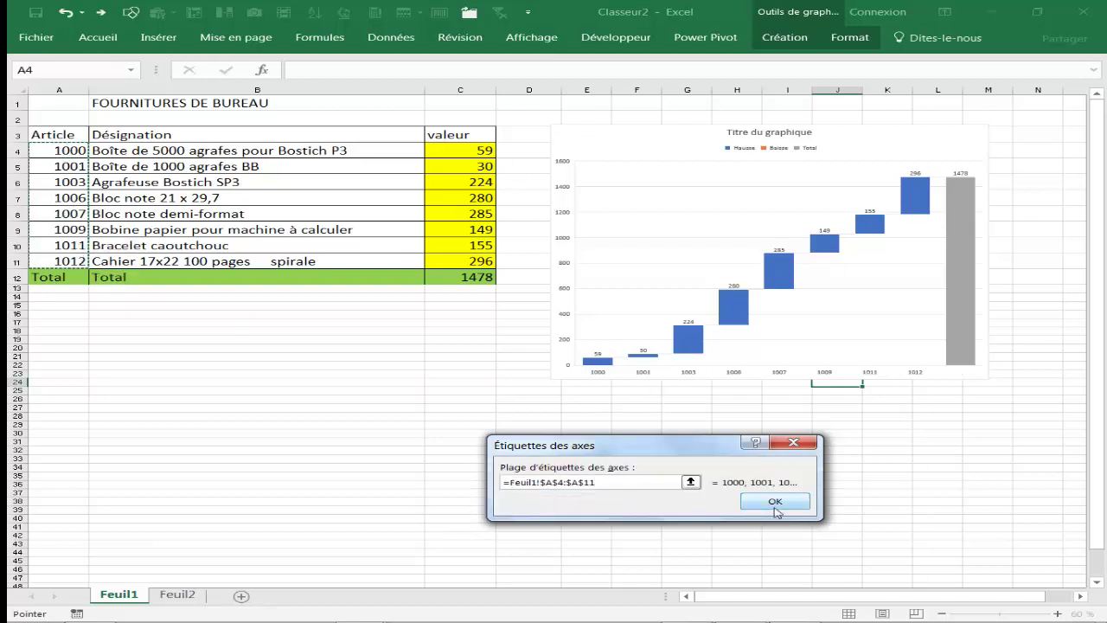
left_click(774, 501)
left_click(830, 583)
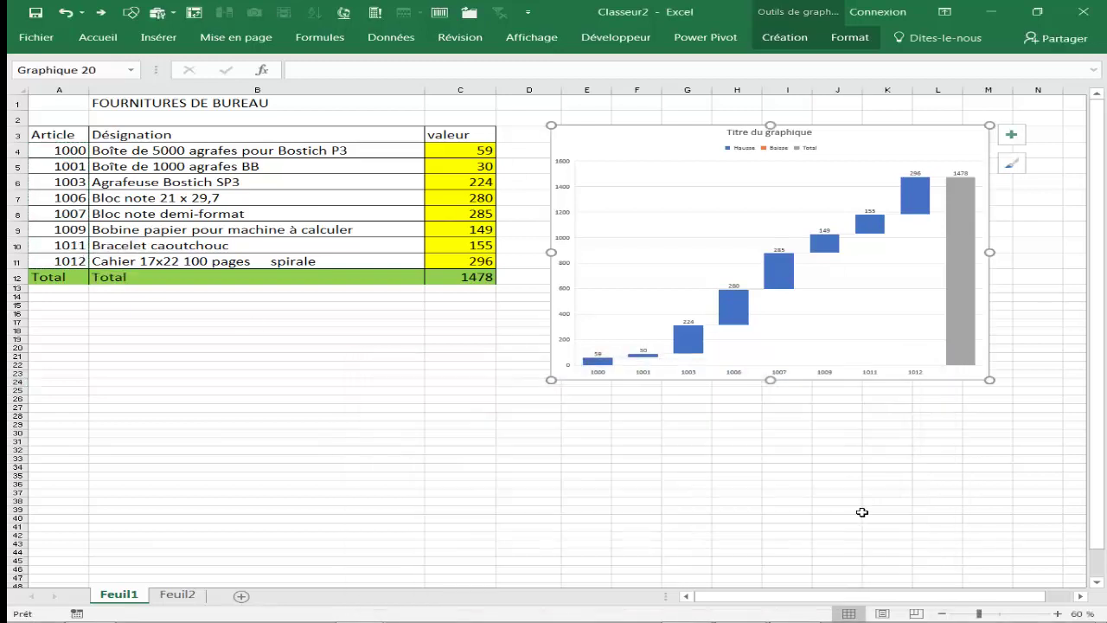
left_click(884, 488)
Give the 1478 total bar a solid orange fill (Remplissage uni).
left_click(966, 299)
double_click(966, 298)
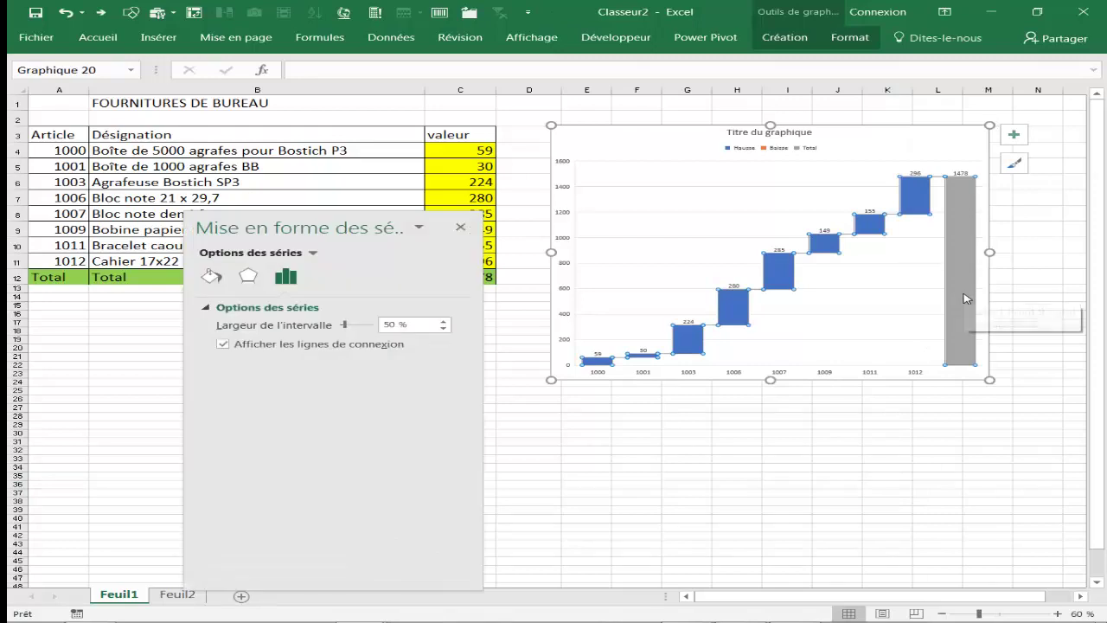
left_click(966, 258)
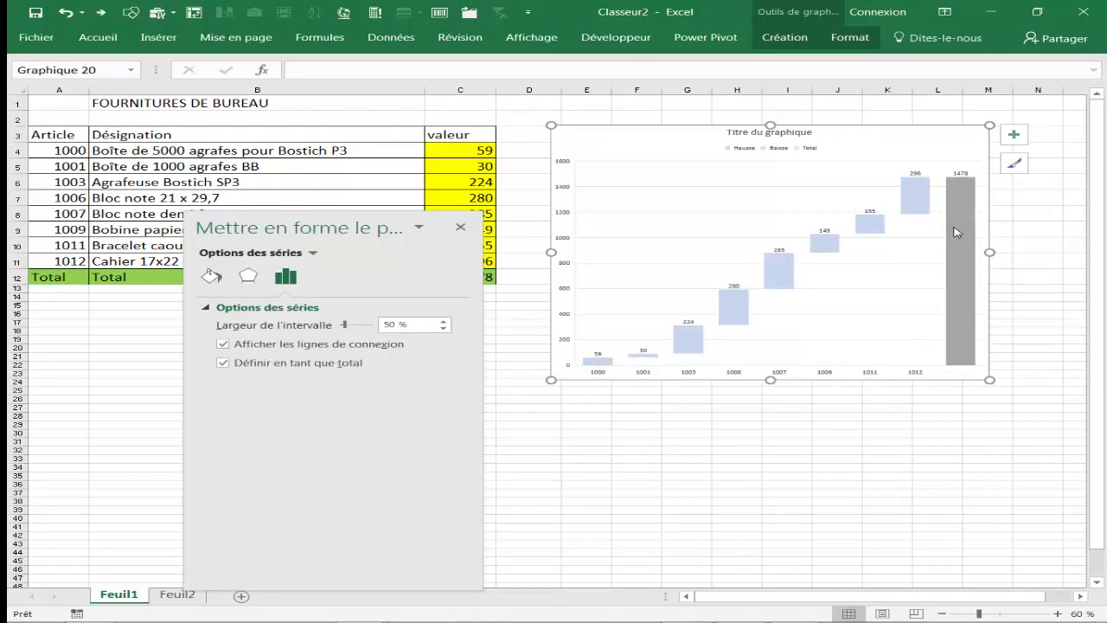
left_click(212, 277)
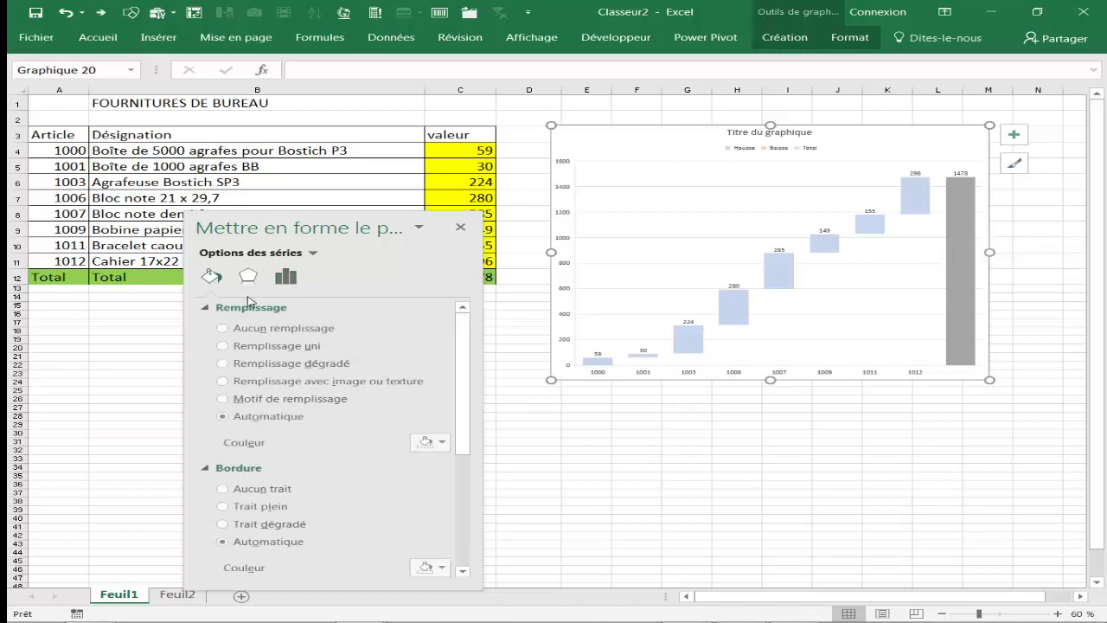
left_click(224, 346)
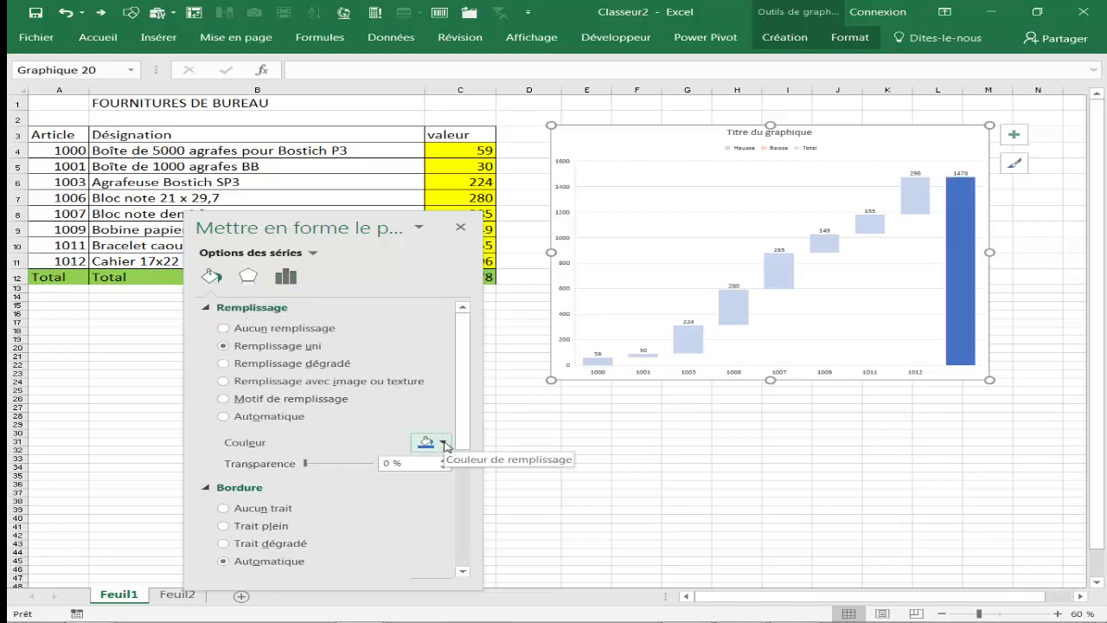
left_click(444, 443)
left_click(456, 559)
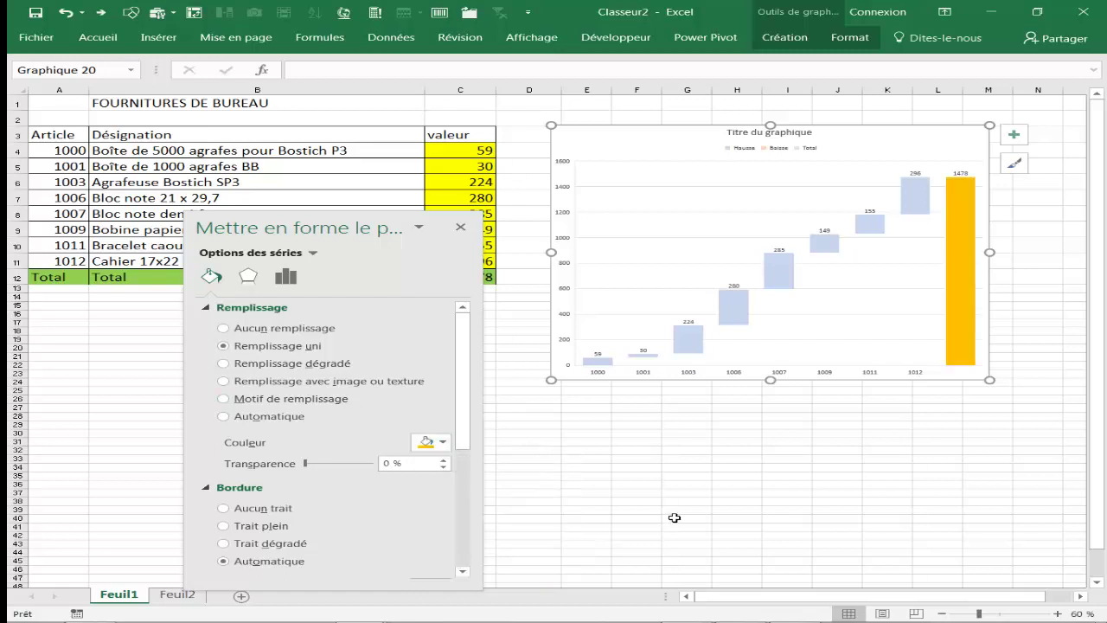
left_click(458, 229)
left_click(571, 399)
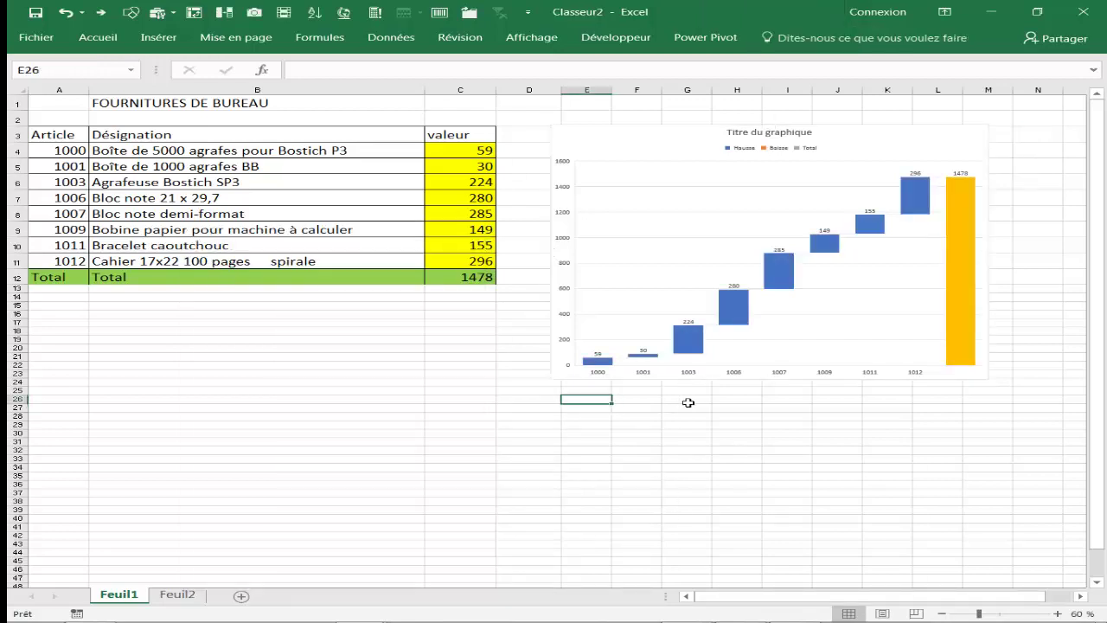
left_click(692, 375)
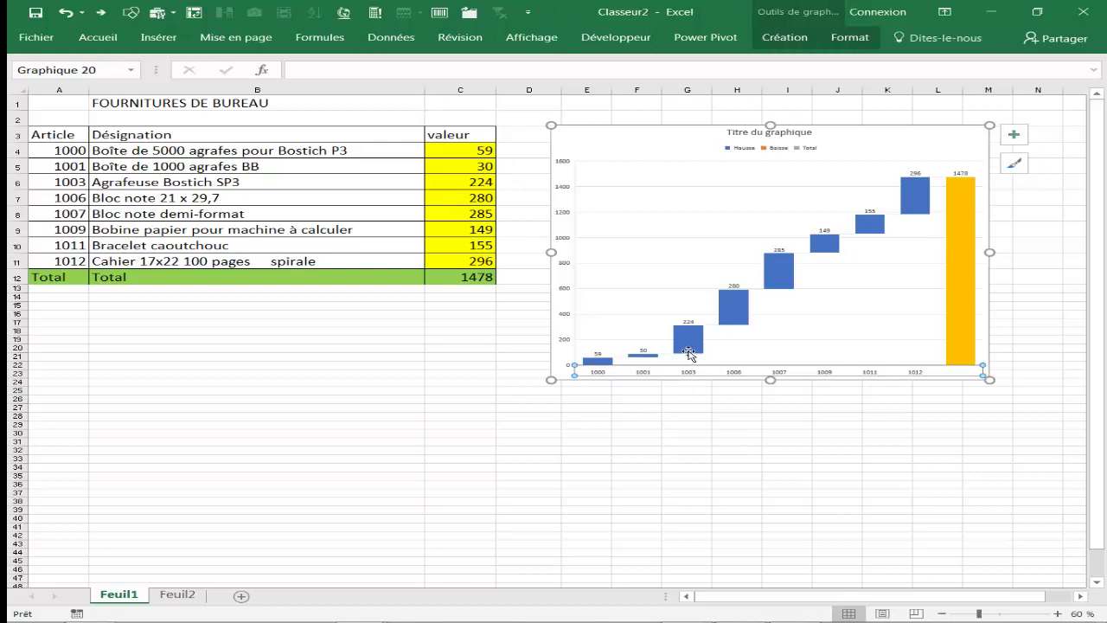
Nudge the waterfall chart slightly up and to the right.
left_click_drag(741, 386, 752, 381)
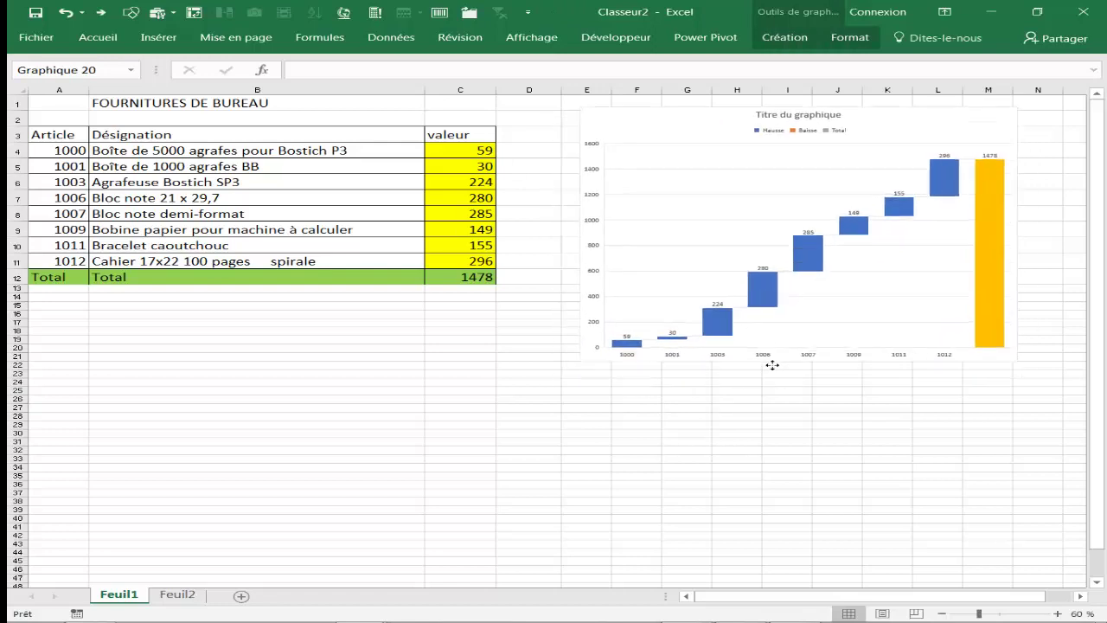
left_click(760, 429)
left_click(346, 425)
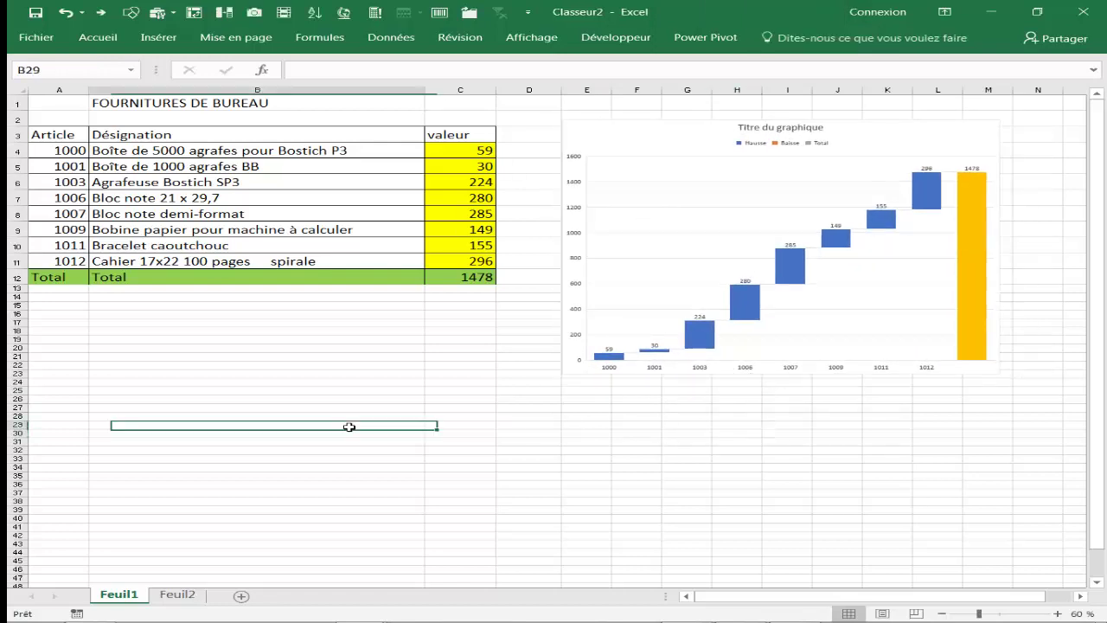
Select the values C4 through C11 for a new chart.
key("Up")
key("Up")
key("Up")
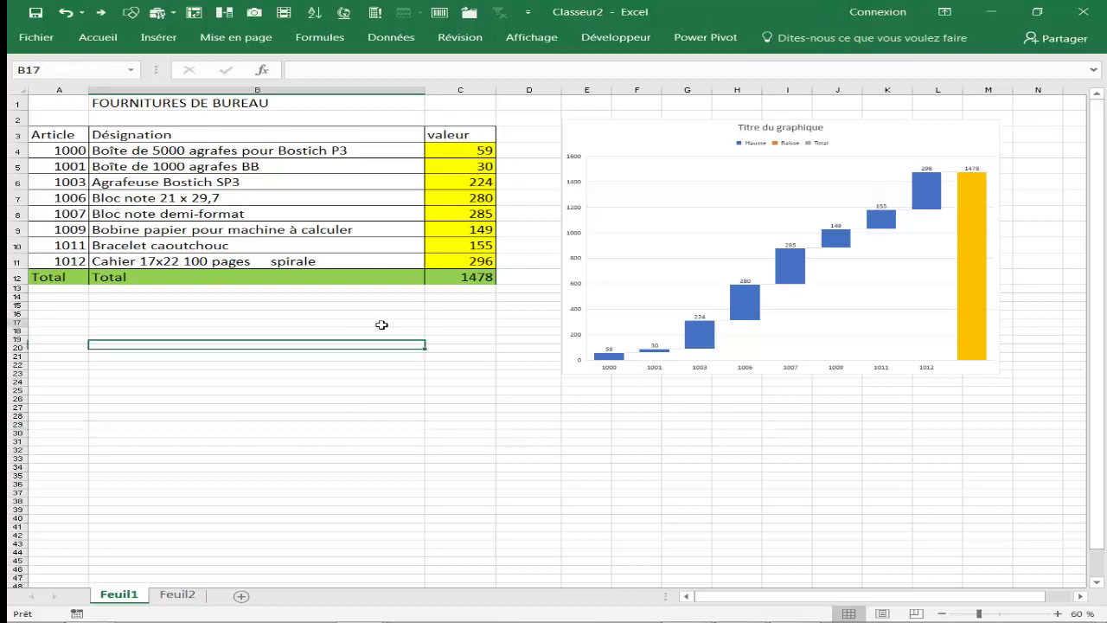
key("Up")
key("Up")
key("Up")
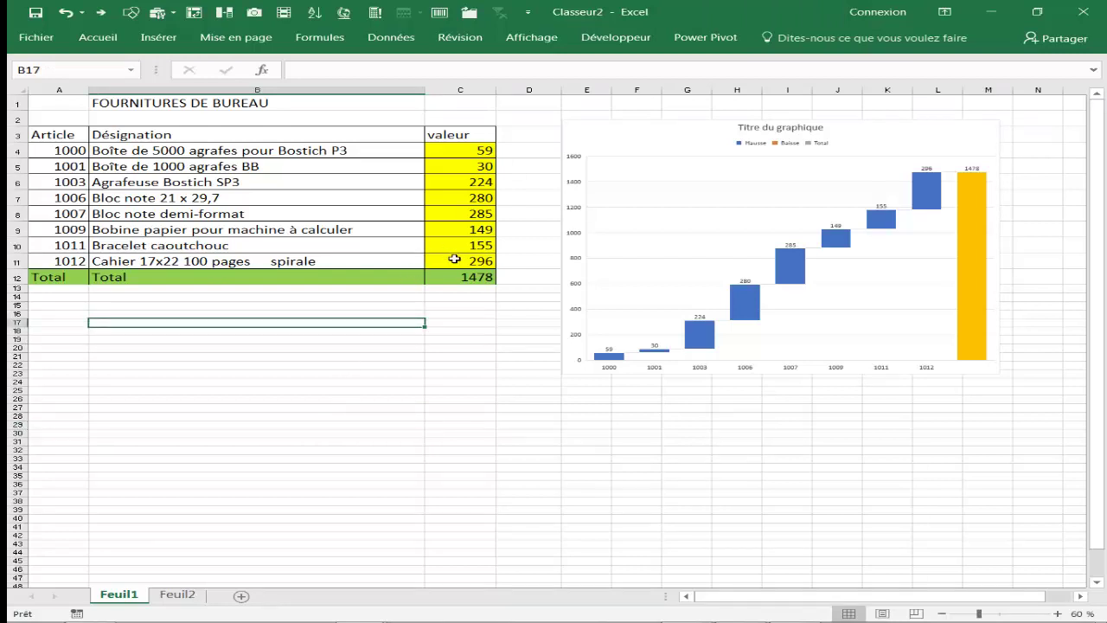
left_click_drag(454, 258, 463, 150)
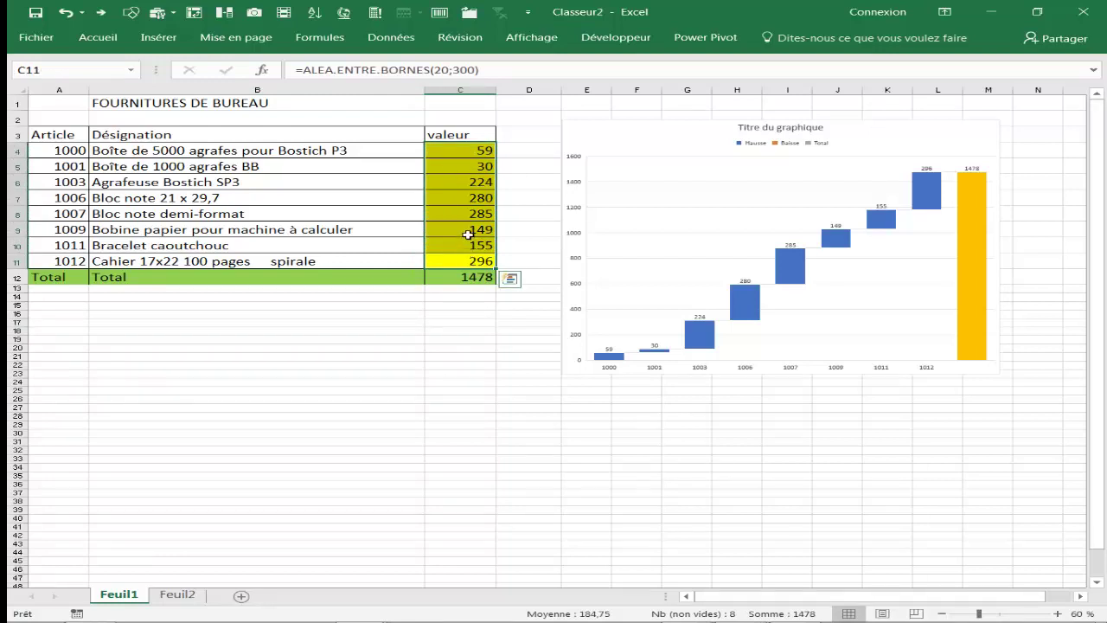
Insert a radar chart of the values, then undo it.
left_click(158, 37)
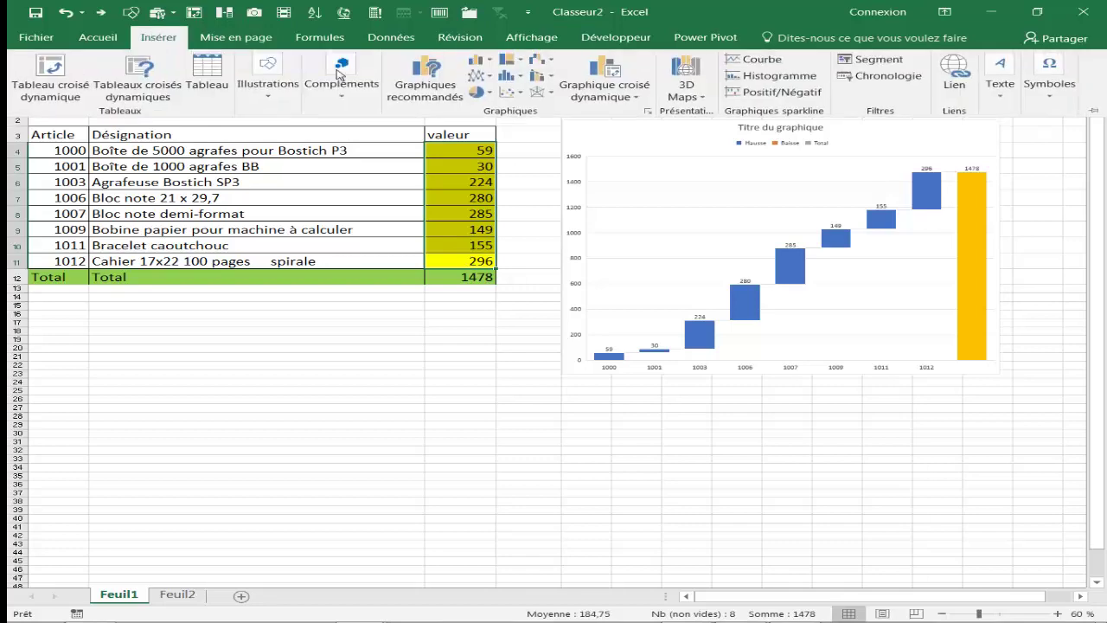
left_click(549, 94)
left_click(572, 273)
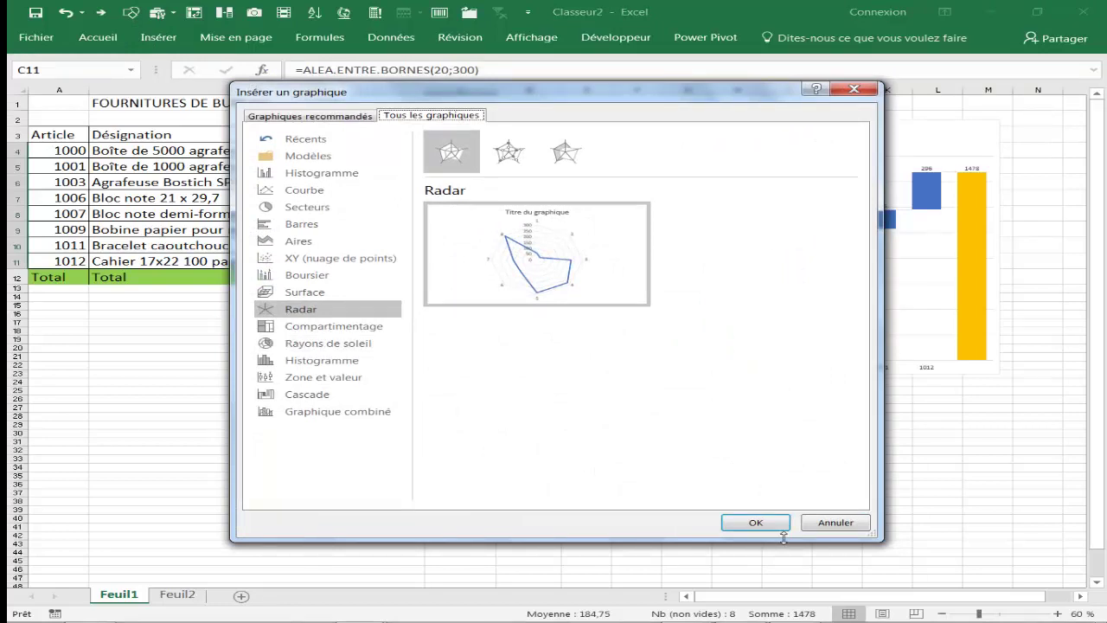
left_click(754, 523)
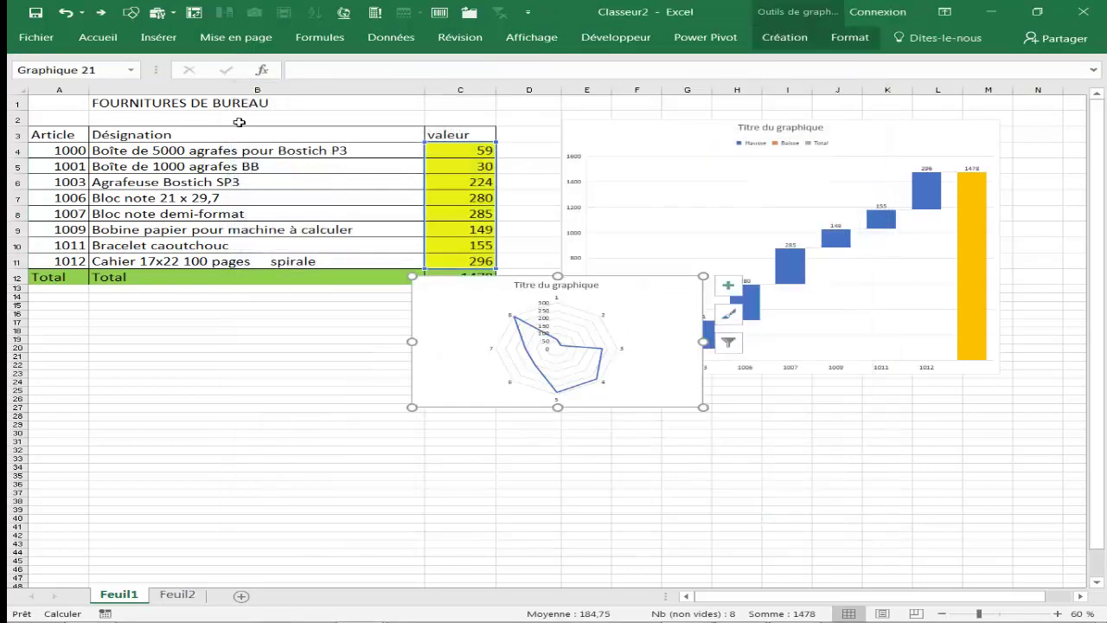
left_click(65, 12)
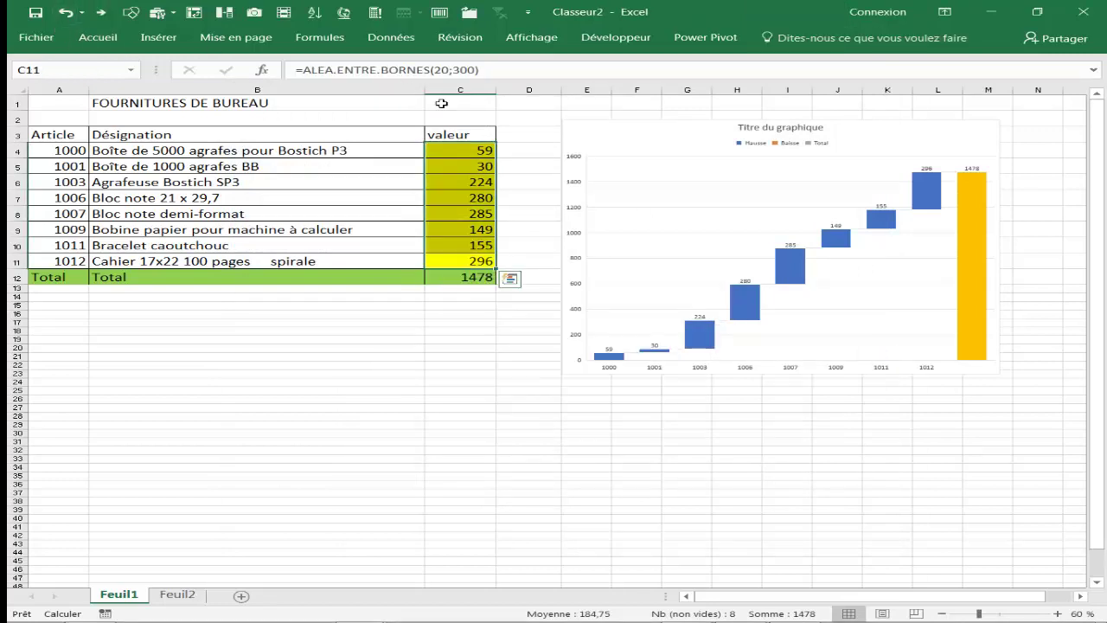
Bring up the pie and doughnut chart types from the Insertion ribbon.
left_click(158, 37)
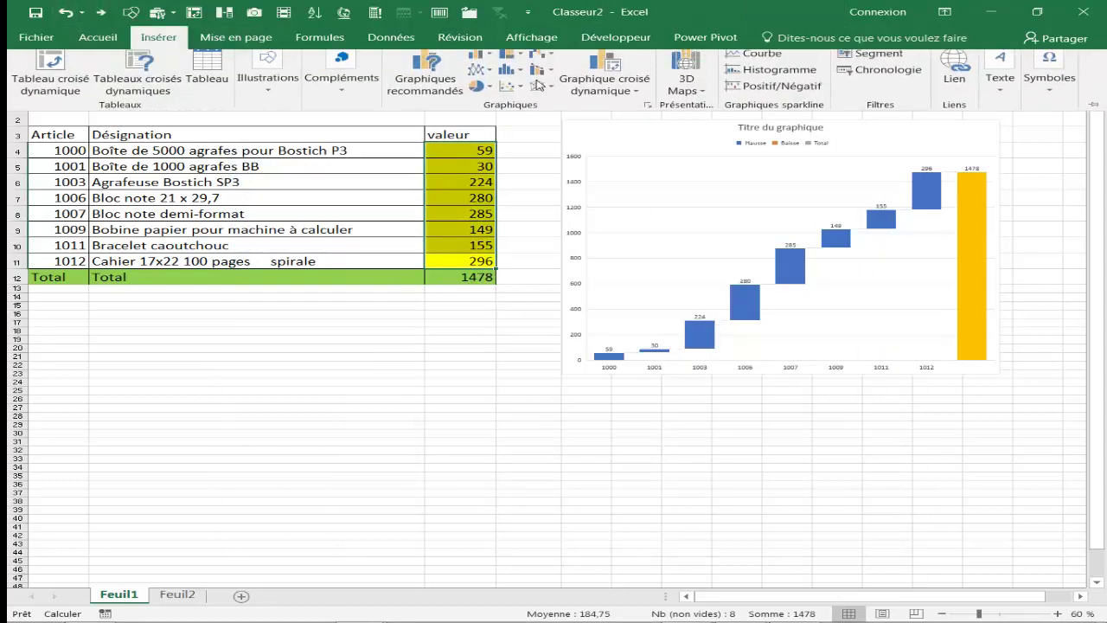
left_click(176, 41)
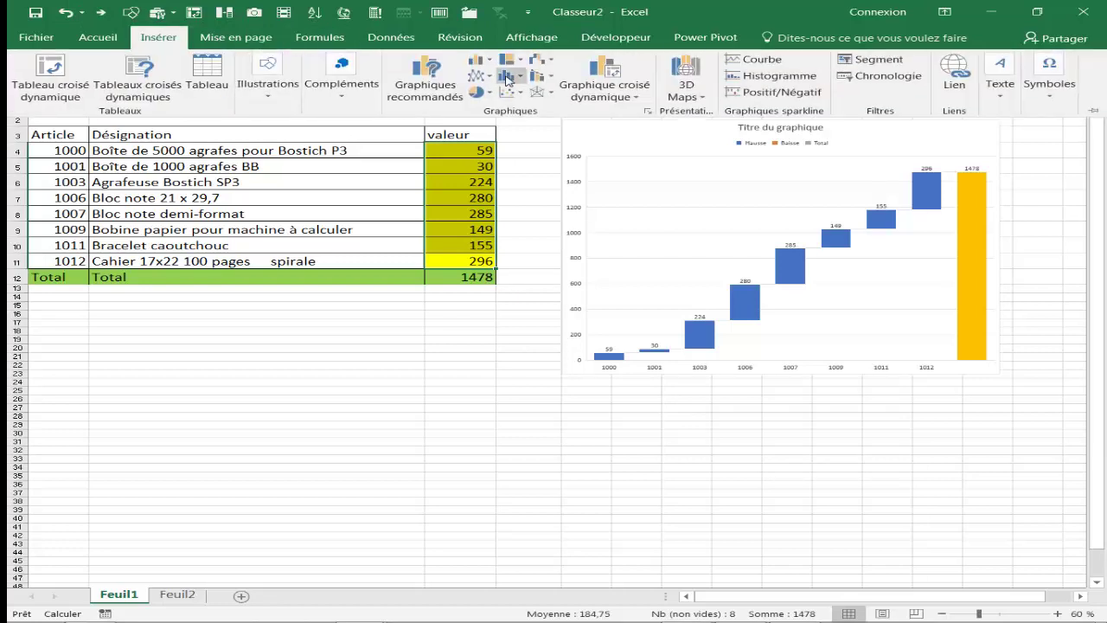
left_click(487, 92)
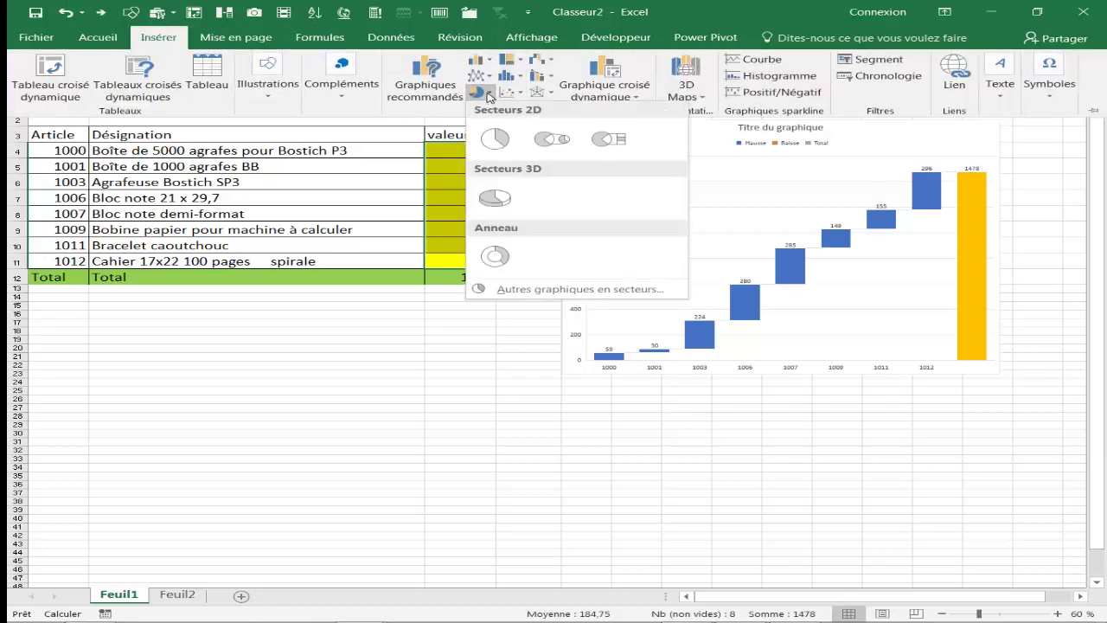
Insert a Rayons de soleil (sunburst) chart of the values, enlarged below the table.
left_click(529, 290)
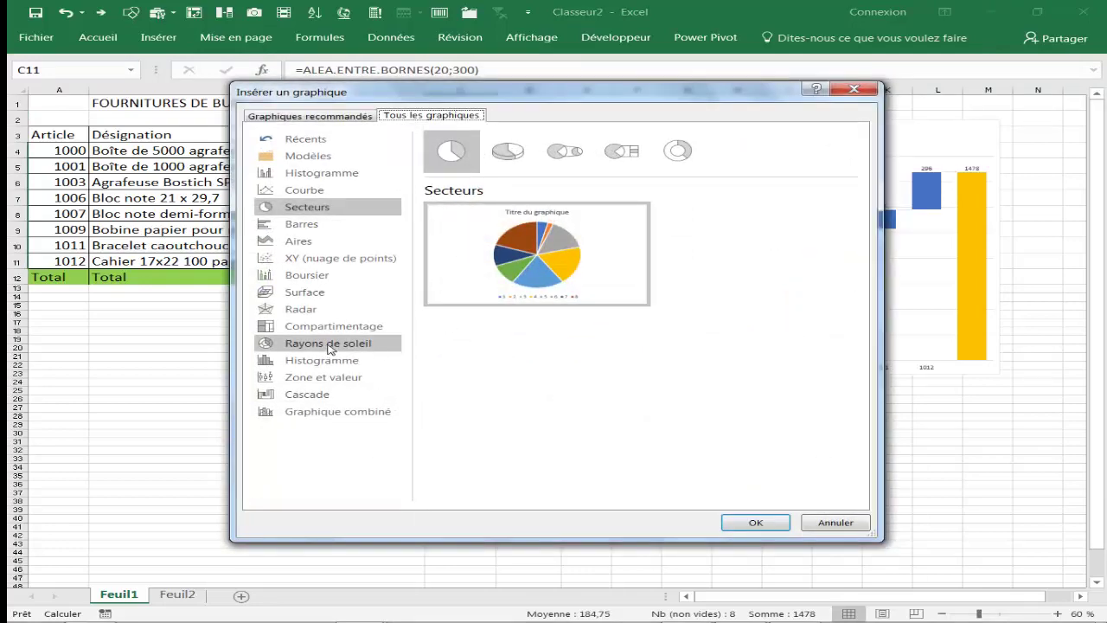
left_click(329, 346)
left_click(727, 517)
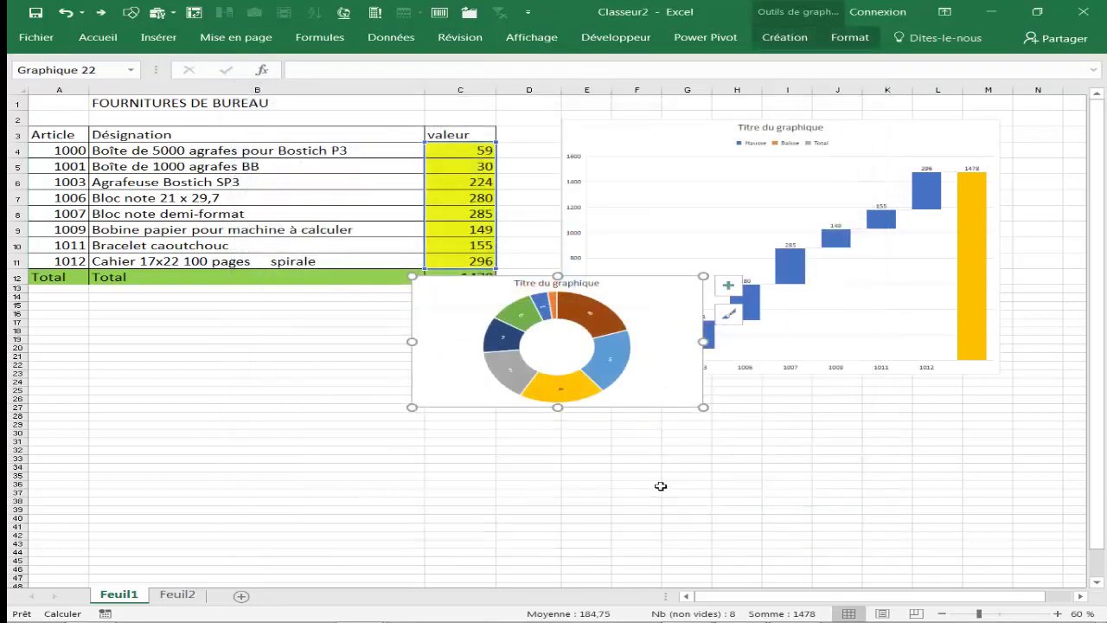
left_click_drag(615, 411, 424, 442)
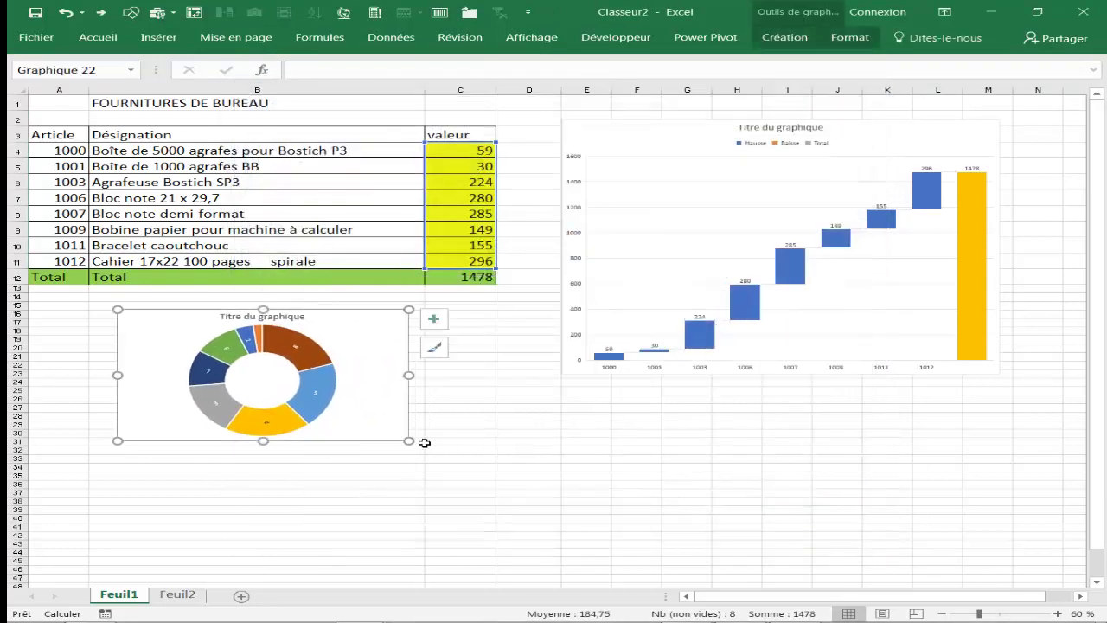
left_click_drag(410, 442, 561, 520)
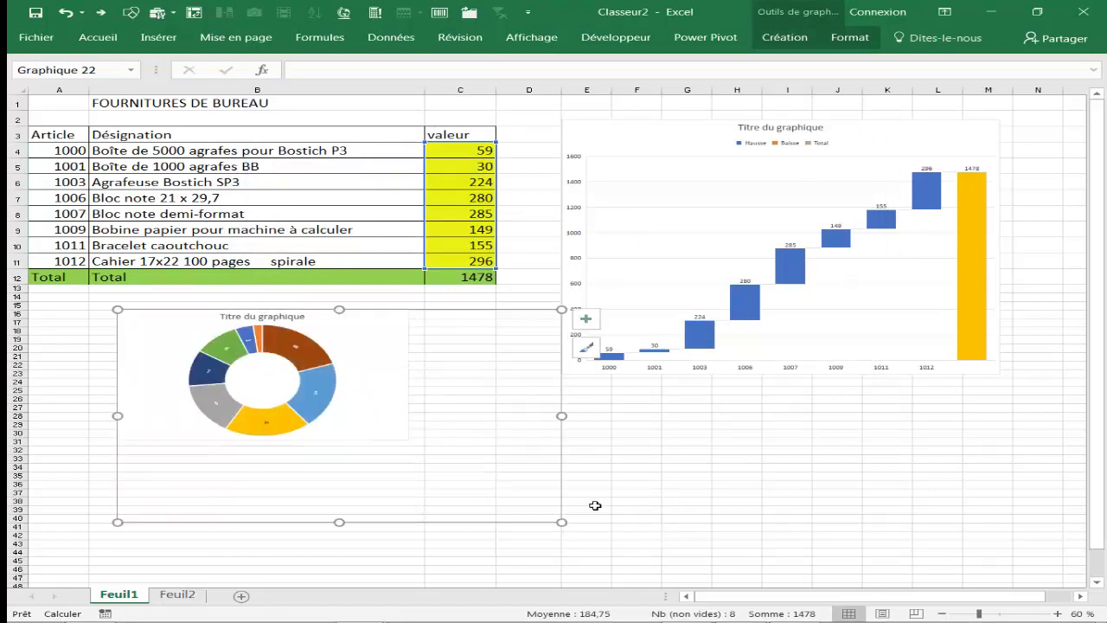
left_click(687, 459)
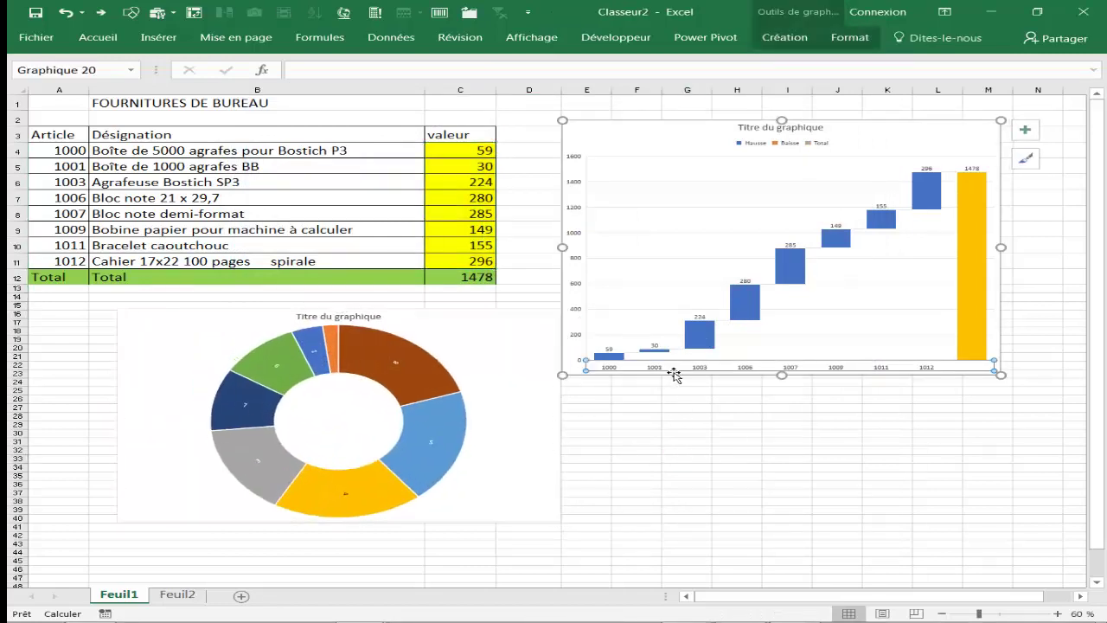
Shift the waterfall chart up and right and the sunburst chart further left.
left_click_drag(666, 374, 708, 358)
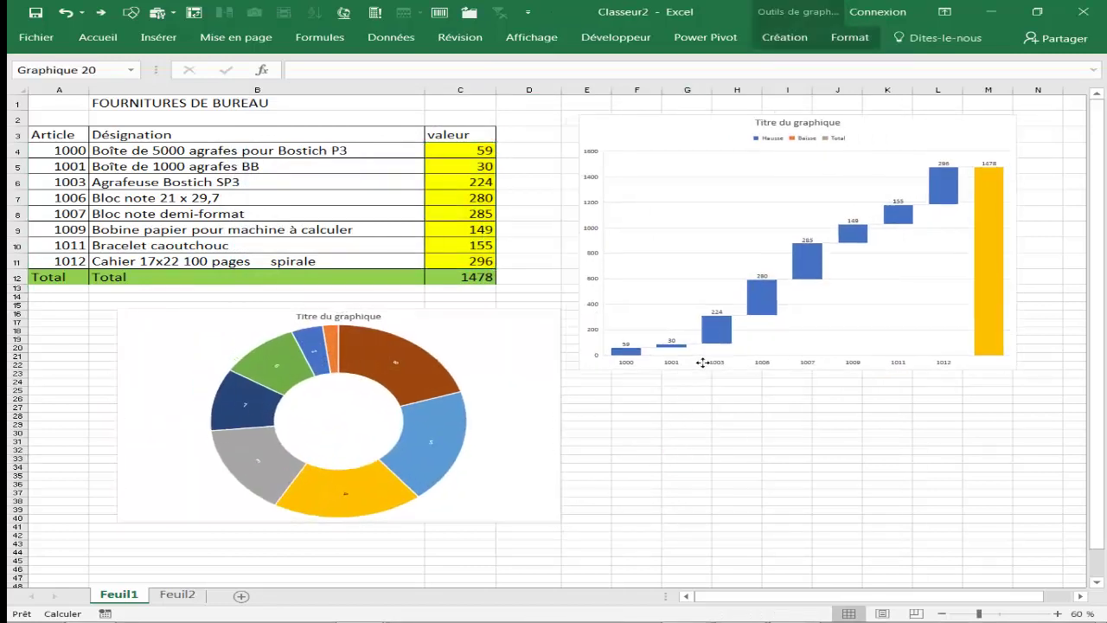
left_click(503, 423)
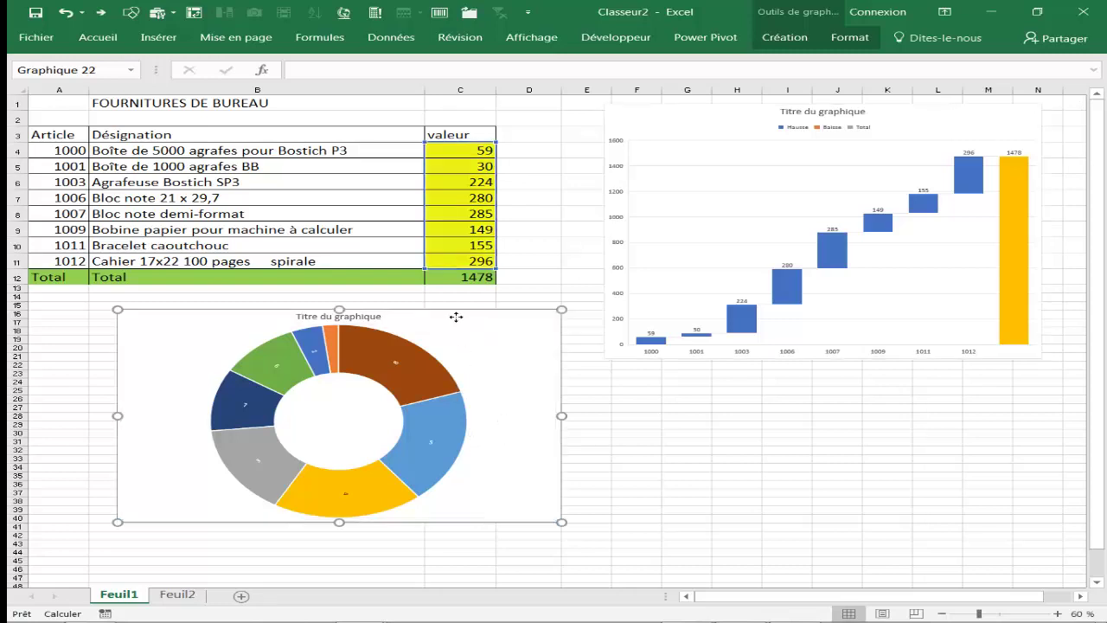
left_click_drag(455, 317, 366, 323)
left_click(637, 433)
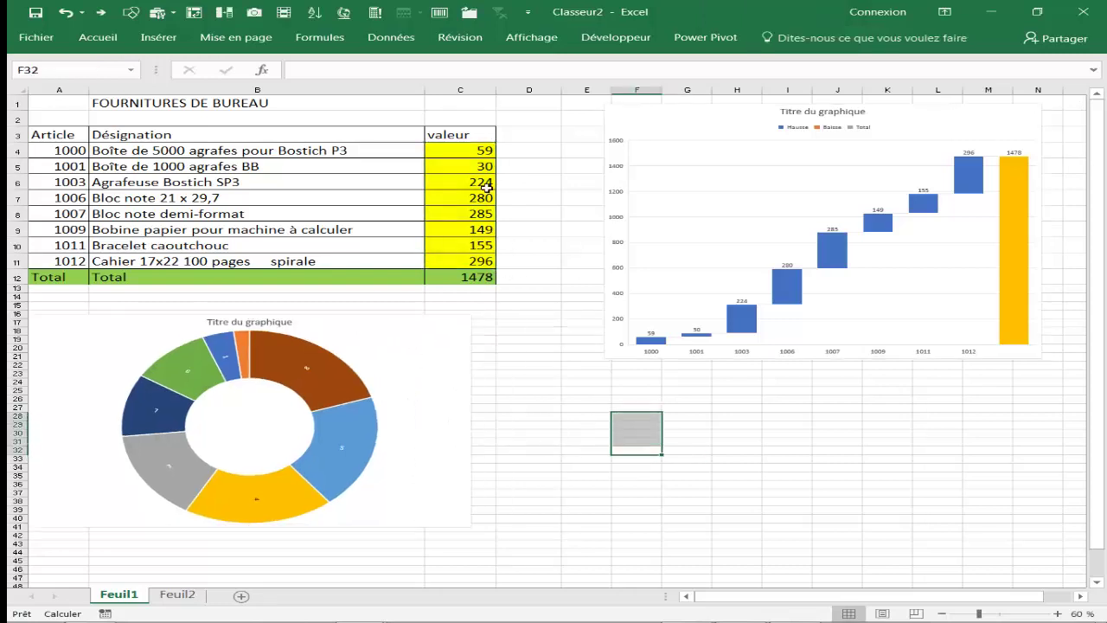
Insert an Anneau doughnut chart of C4:C11, moved right and down and enlarged.
left_click_drag(476, 152, 472, 256)
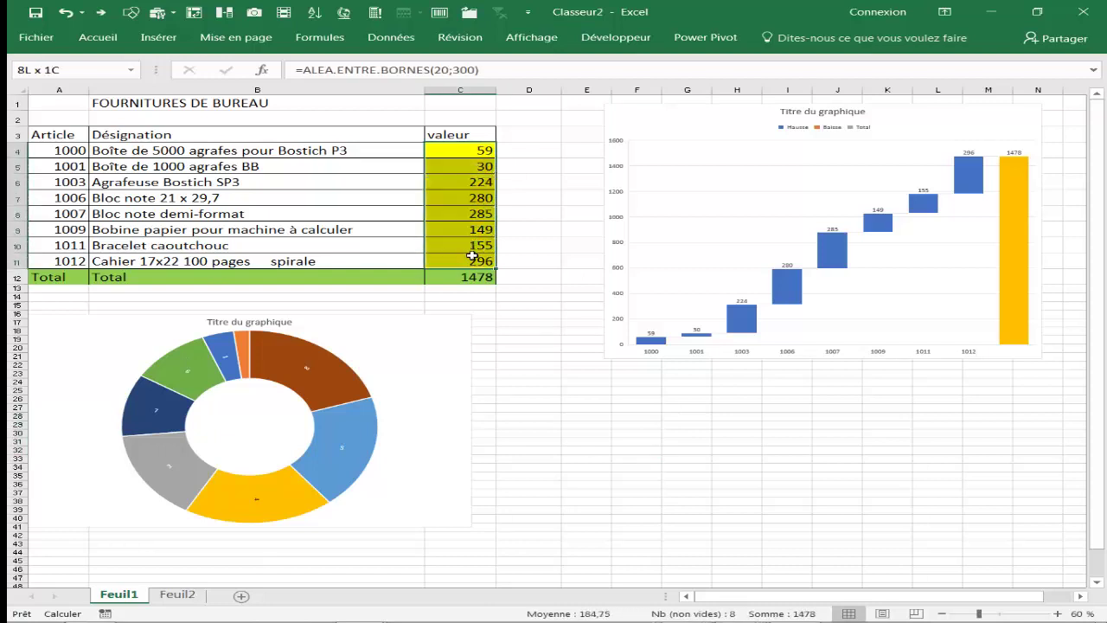
left_click(158, 37)
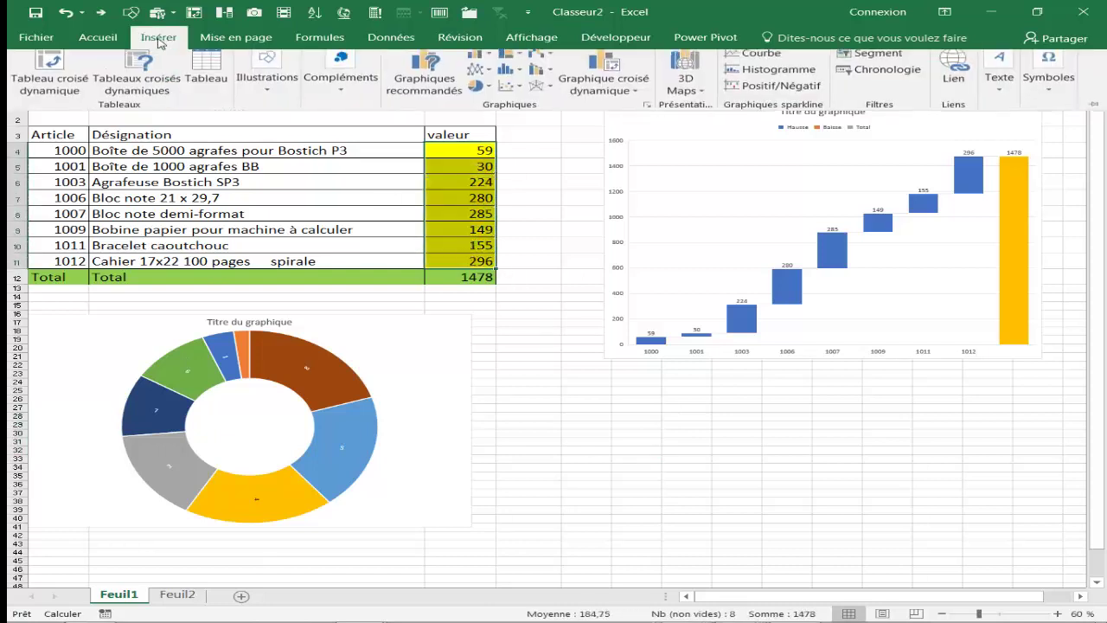
left_click(480, 92)
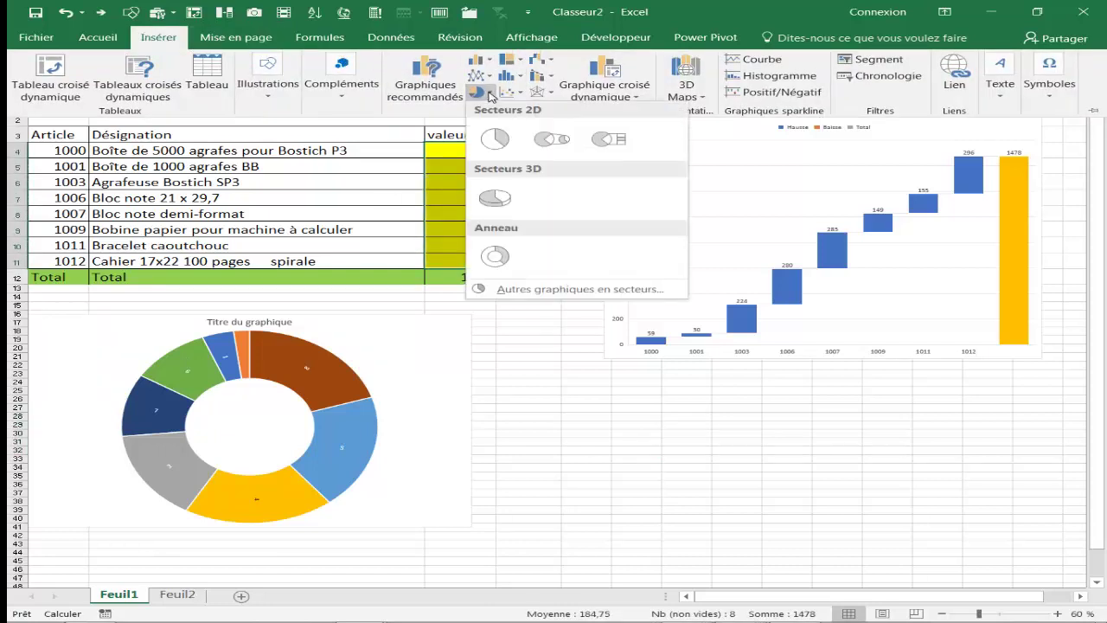
left_click(498, 258)
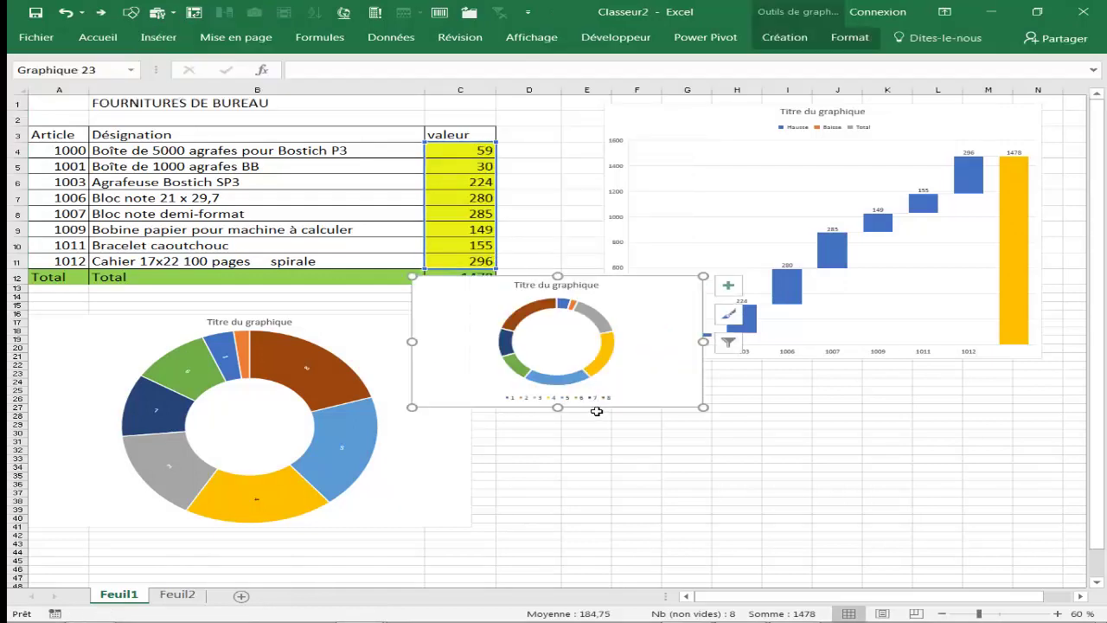
left_click_drag(595, 405, 657, 443)
left_click_drag(766, 445, 919, 544)
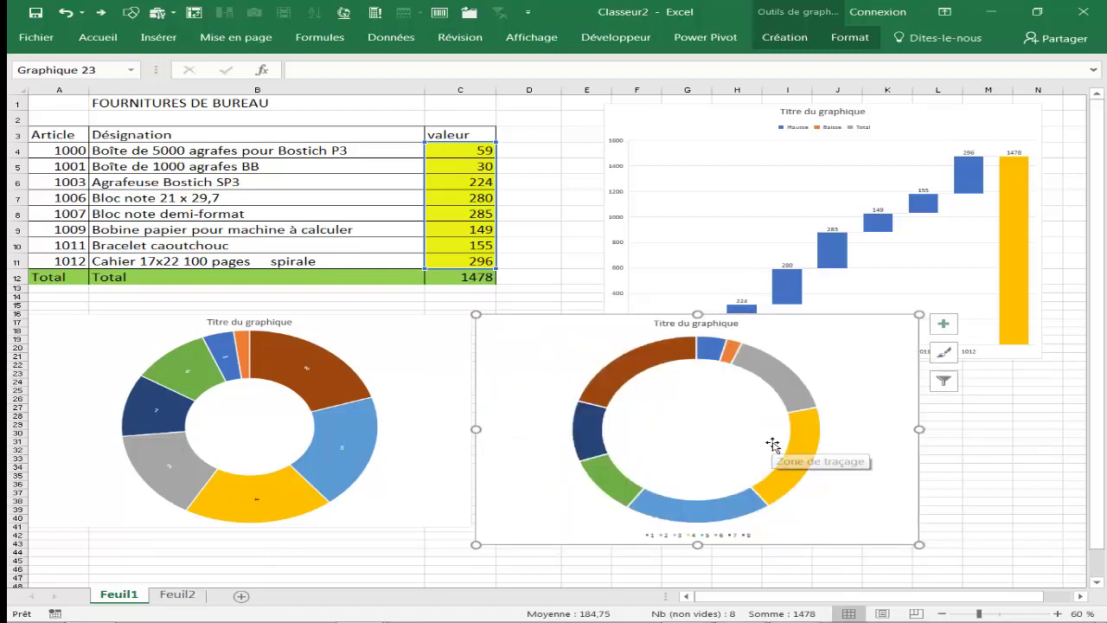
Give the right doughnut's plot area a 28 pt glow at 60% transparency.
right_click(773, 446)
left_click(809, 570)
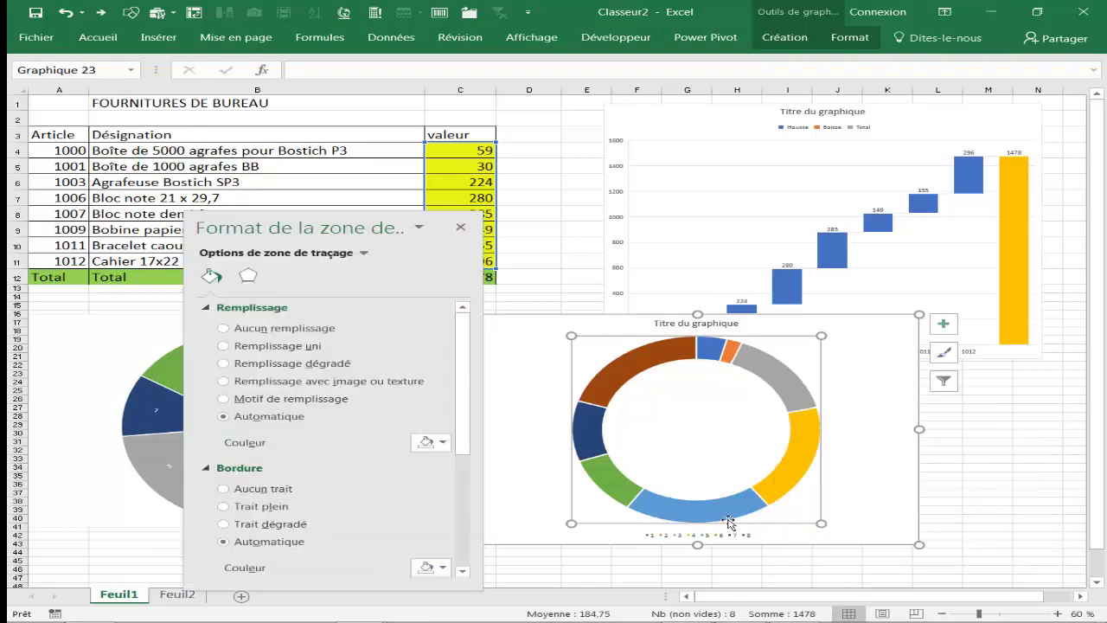
left_click_drag(338, 227, 1064, 121)
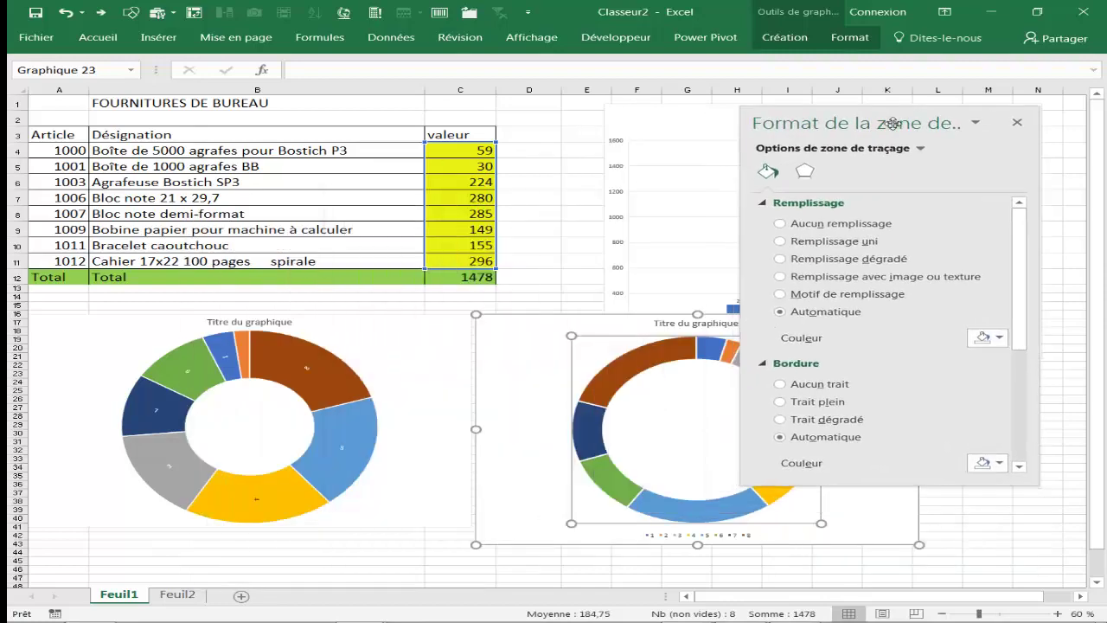
left_click(825, 168)
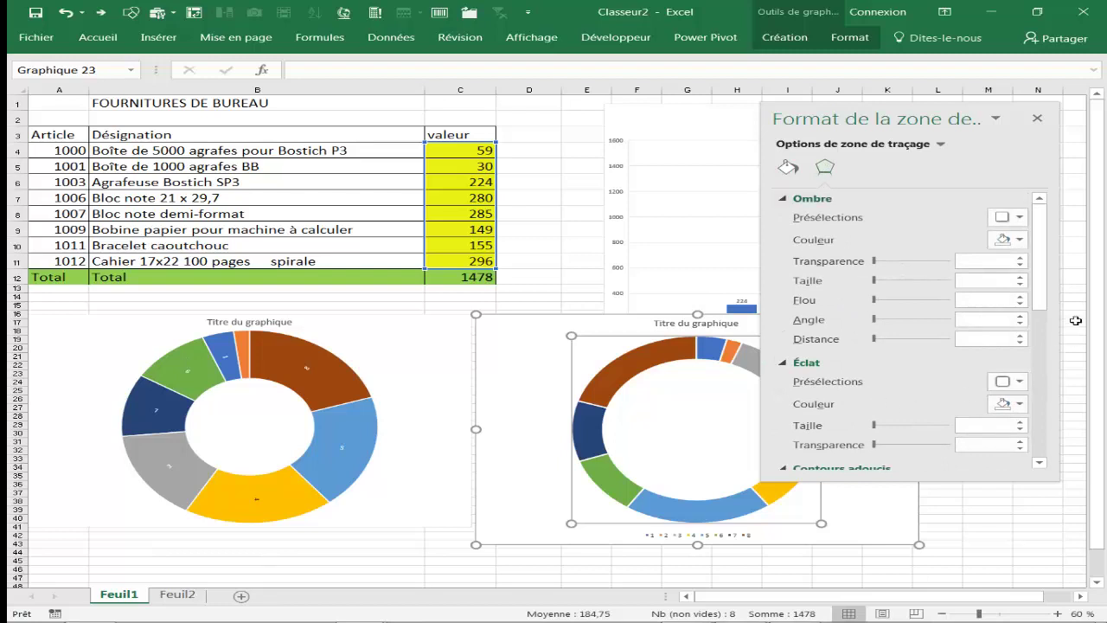
left_click_drag(1042, 300, 1046, 361)
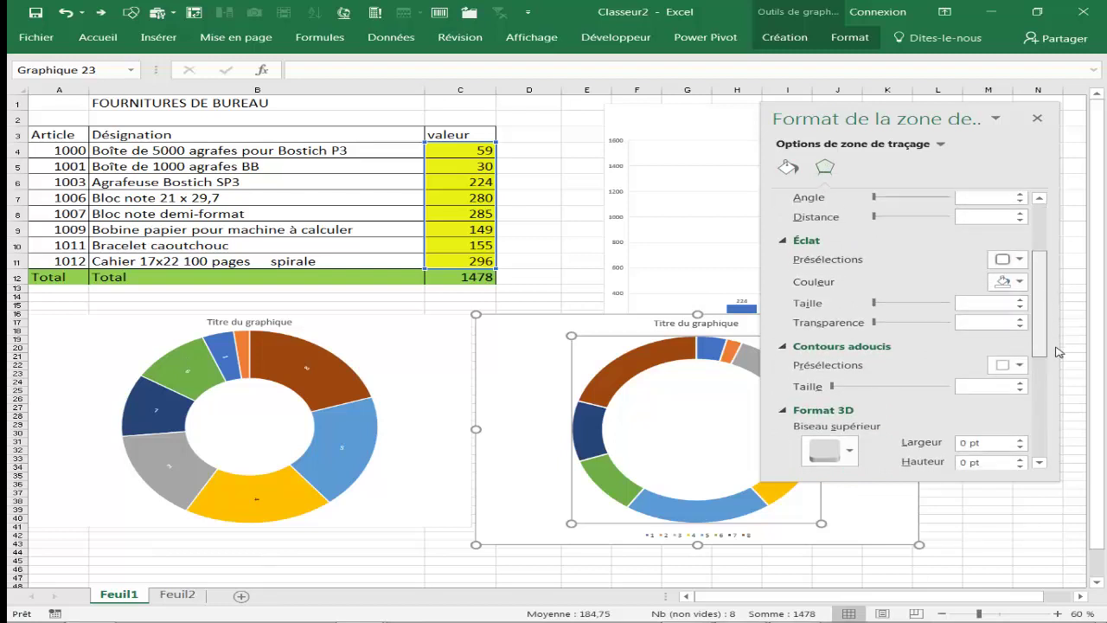
scroll(965, 335, "up", 1)
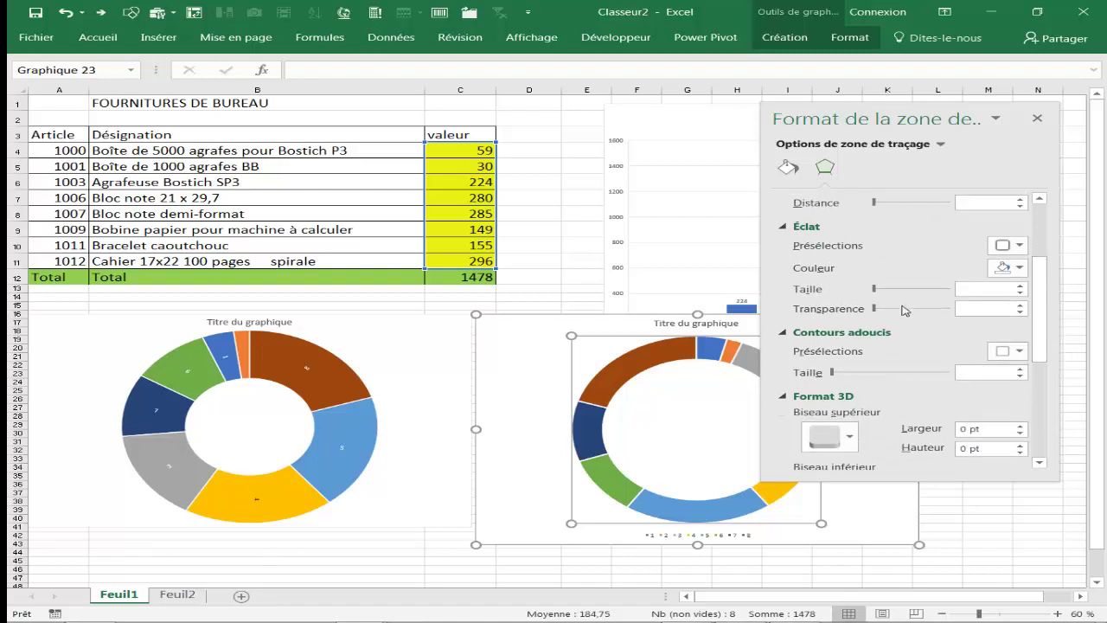
left_click_drag(880, 292, 890, 292)
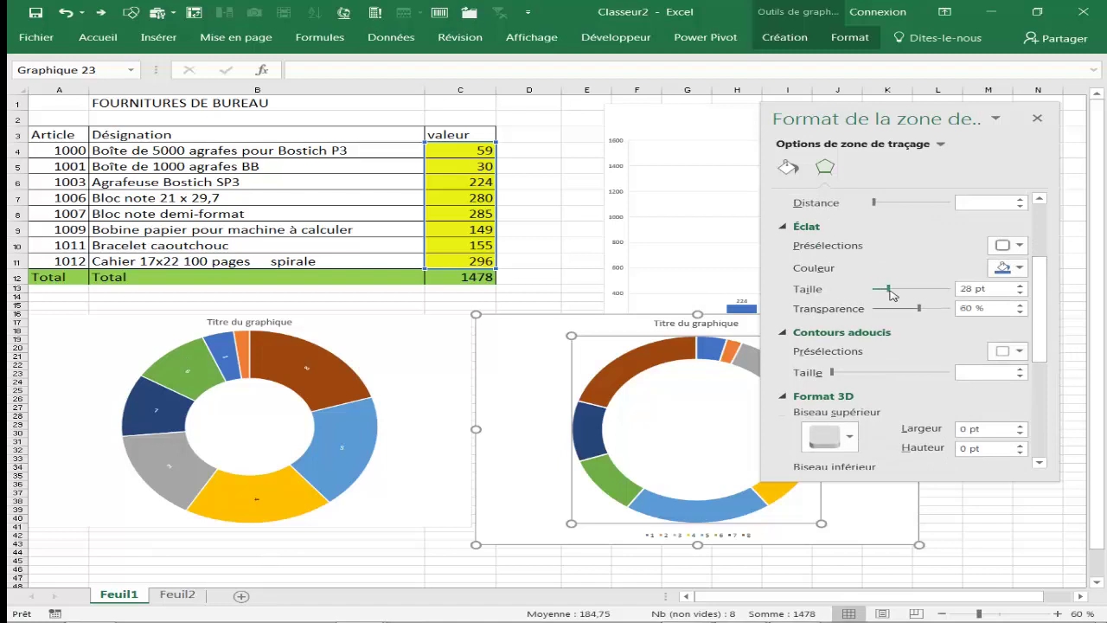
left_click(1037, 124)
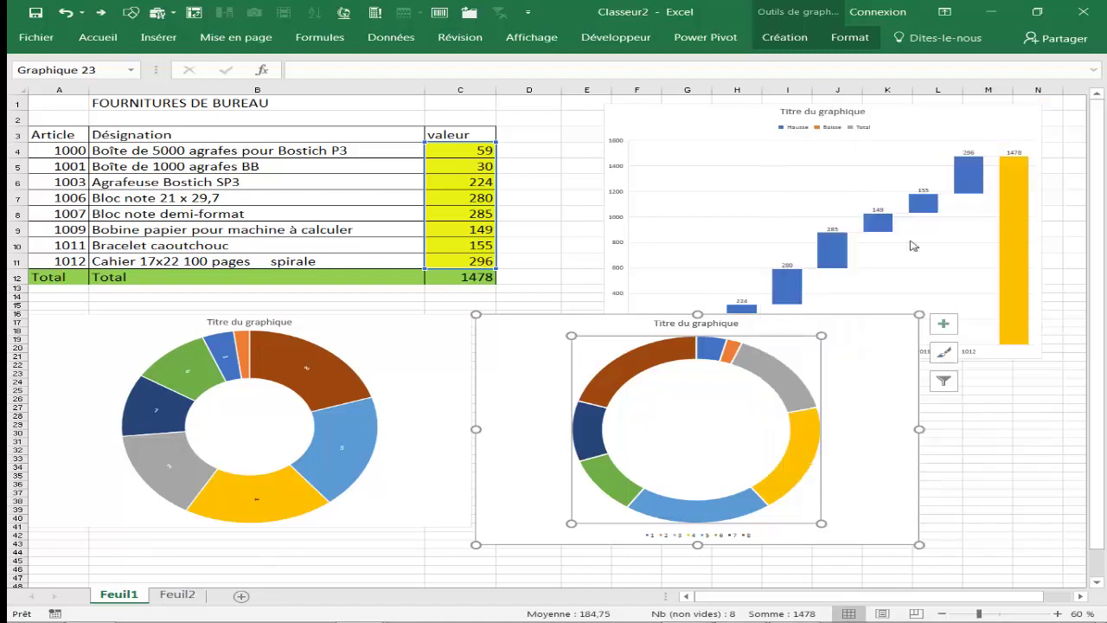
Reduce the doughnut hole size to about 52% for a thicker ring, then shift the chart left.
left_click(766, 366)
right_click(767, 384)
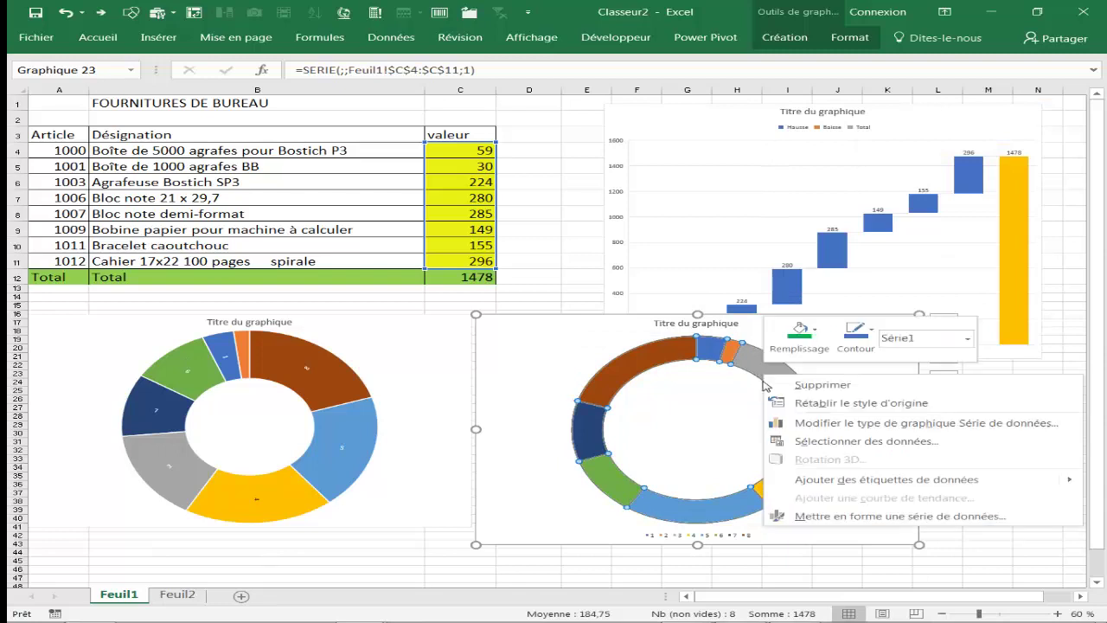
left_click(813, 520)
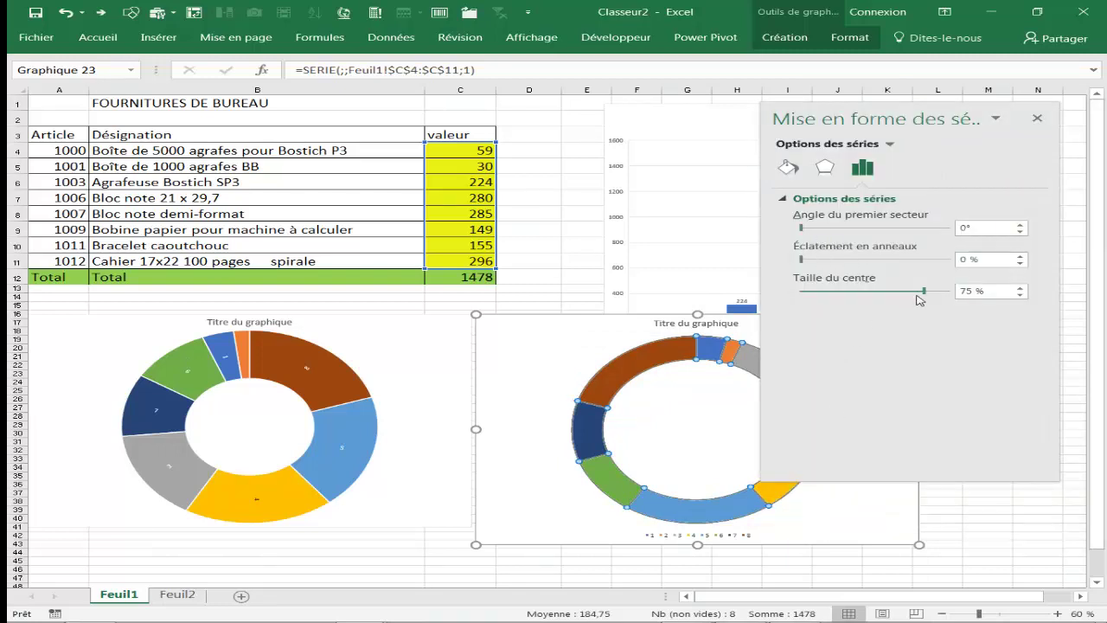
left_click_drag(904, 297, 891, 299)
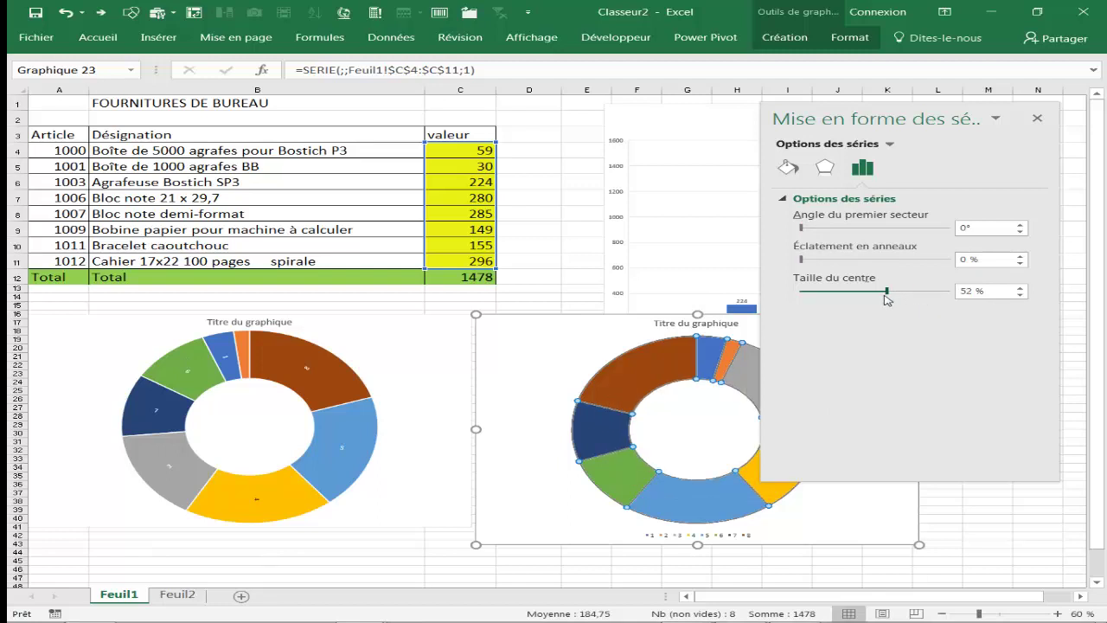
left_click(1037, 117)
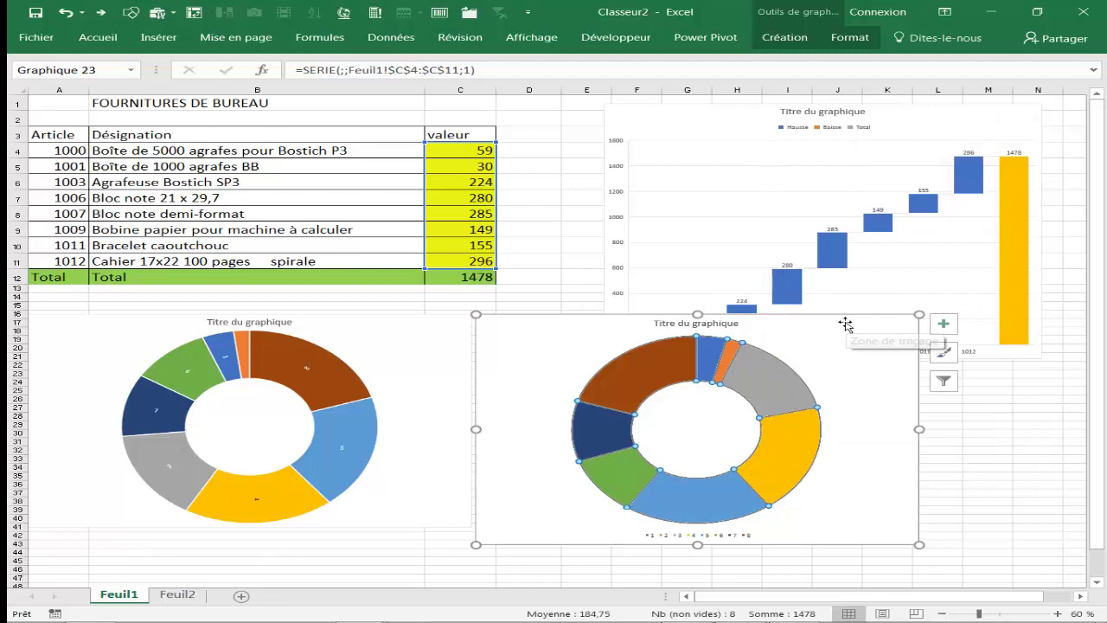
left_click_drag(845, 323, 808, 337)
left_click(938, 424)
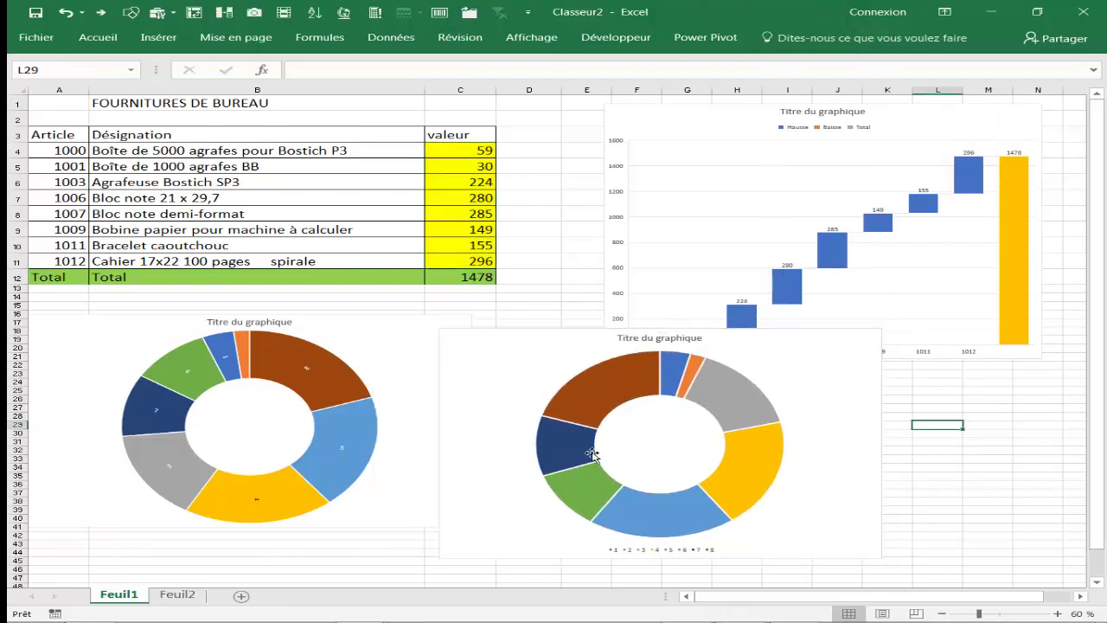
left_click(306, 373)
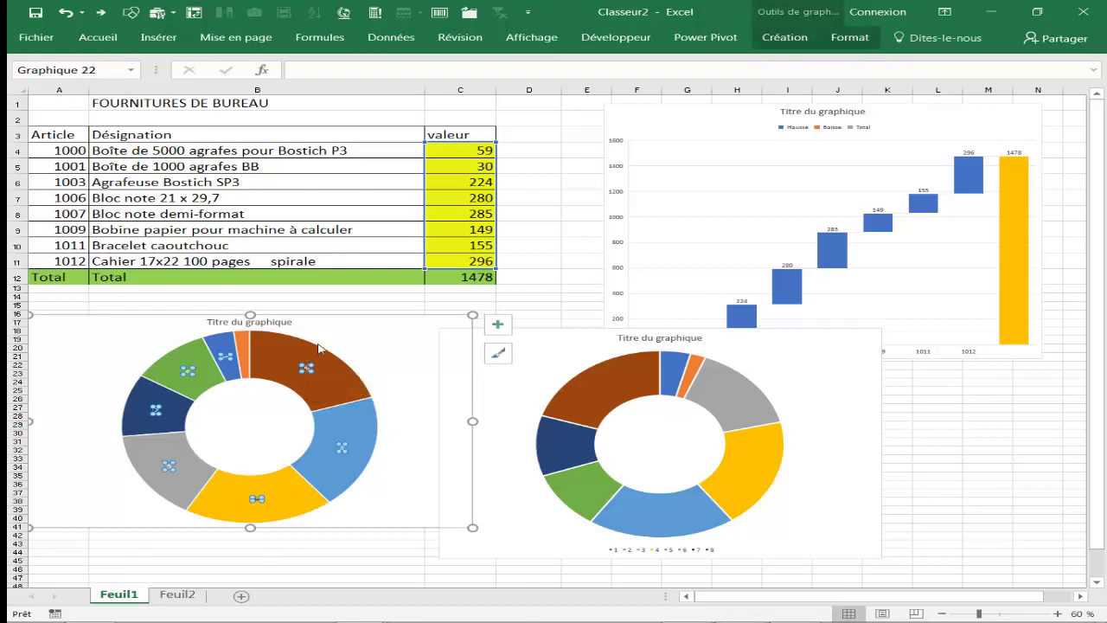
left_click(335, 304)
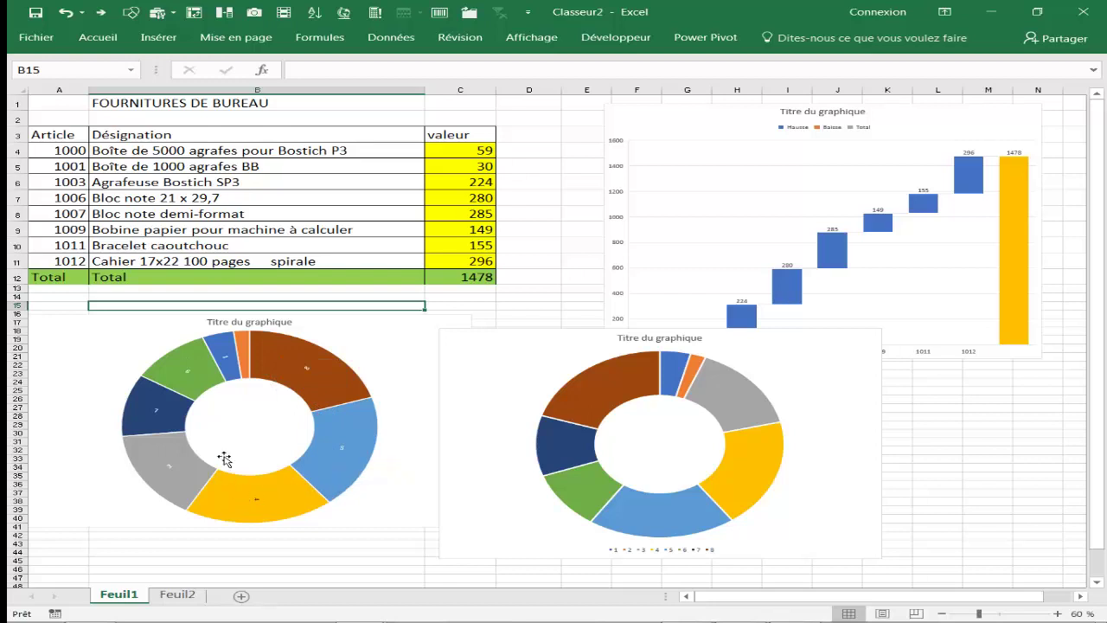
left_click(766, 389)
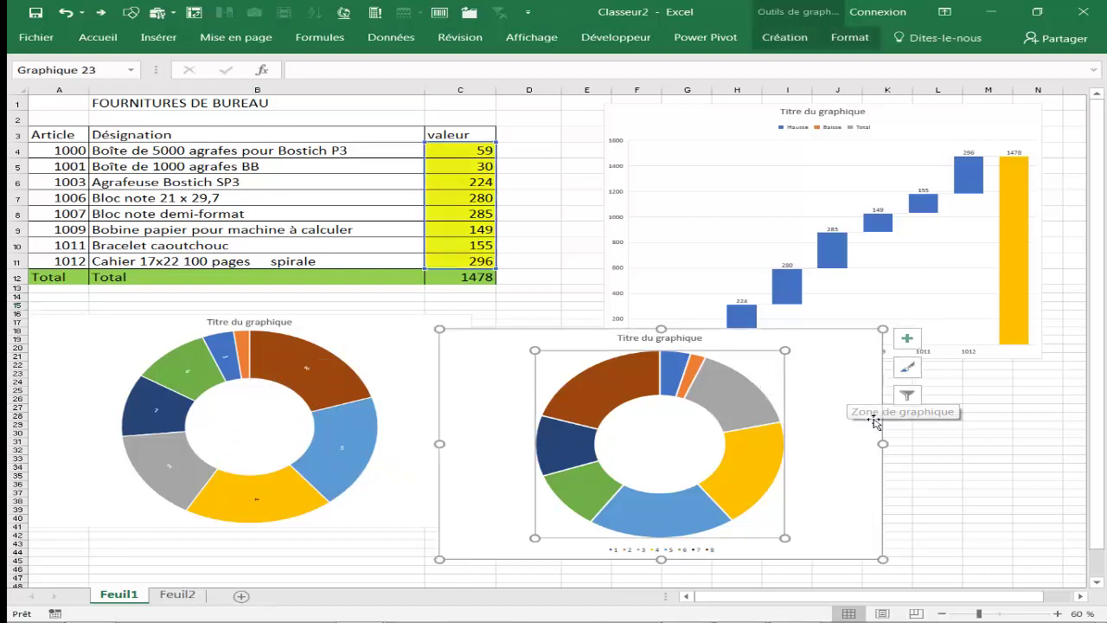
left_click(951, 432)
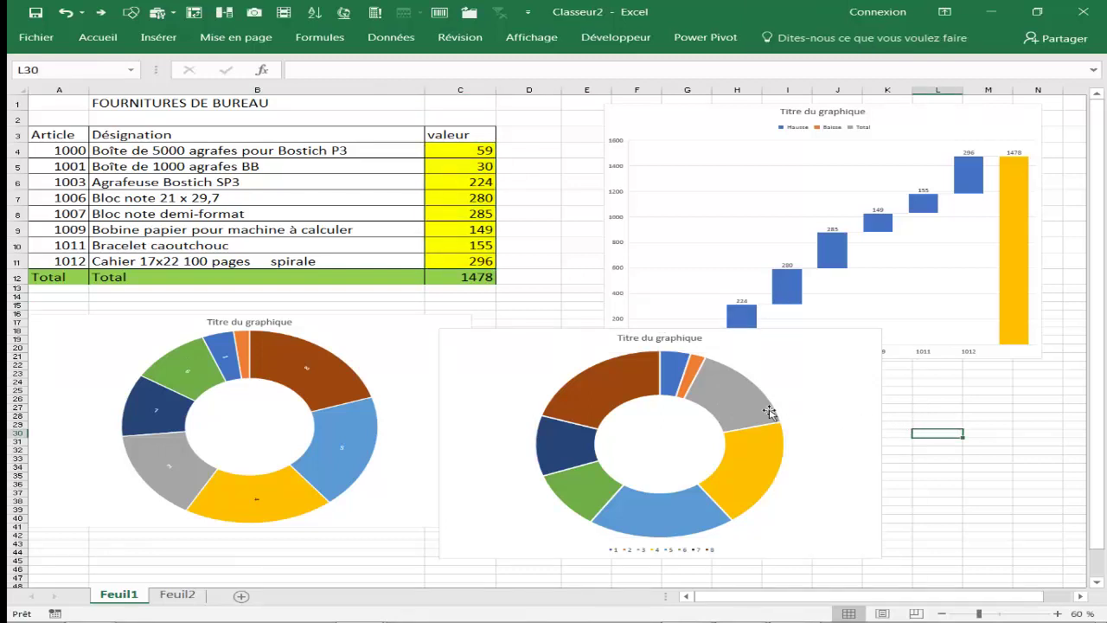
left_click(734, 398)
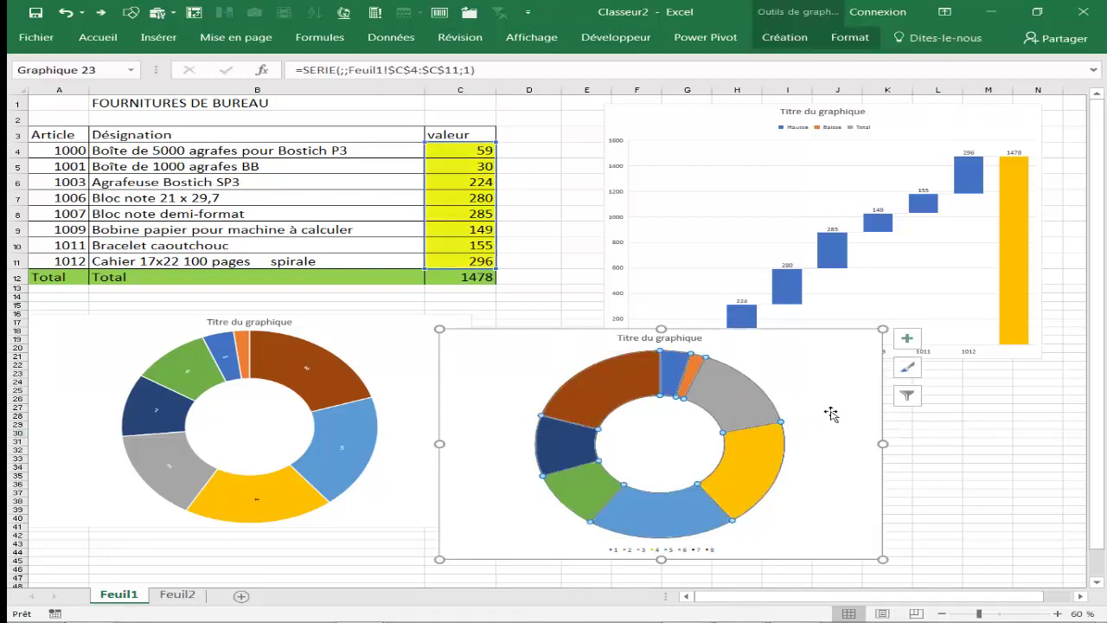
left_click(924, 422)
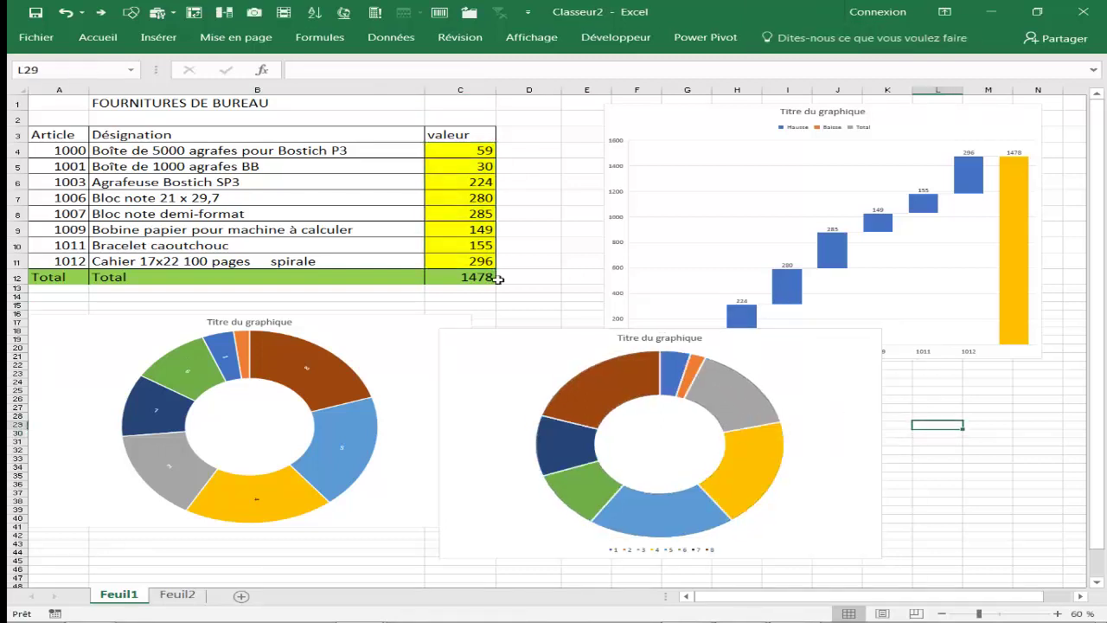
left_click(465, 149)
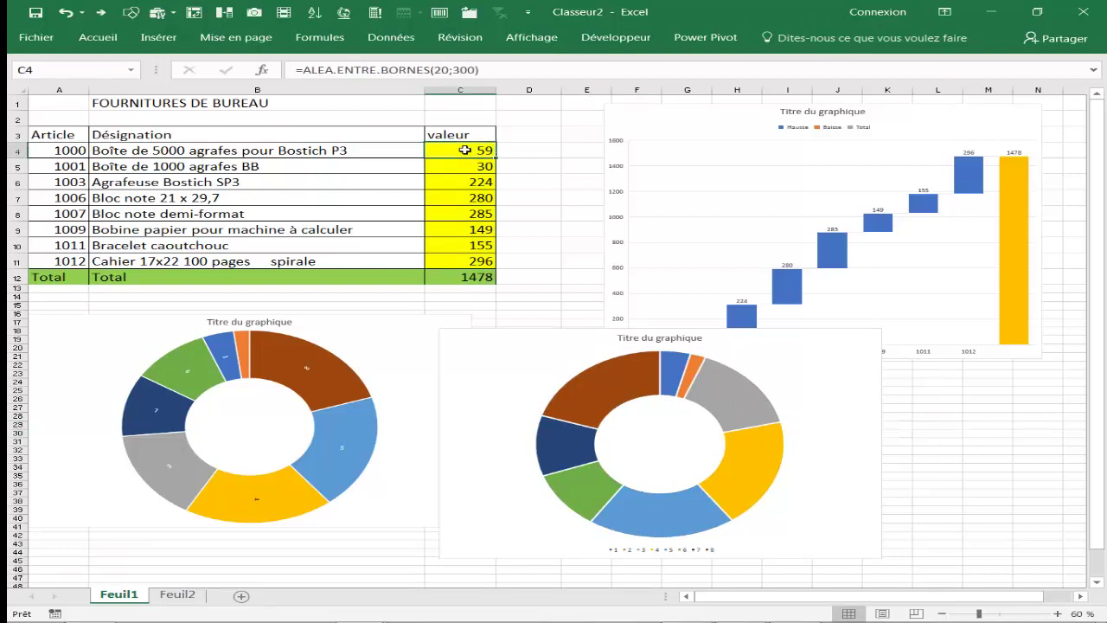
Add value labels to the right doughnut's segments, nudge the chart right, and enlarge its ring.
right_click(721, 384)
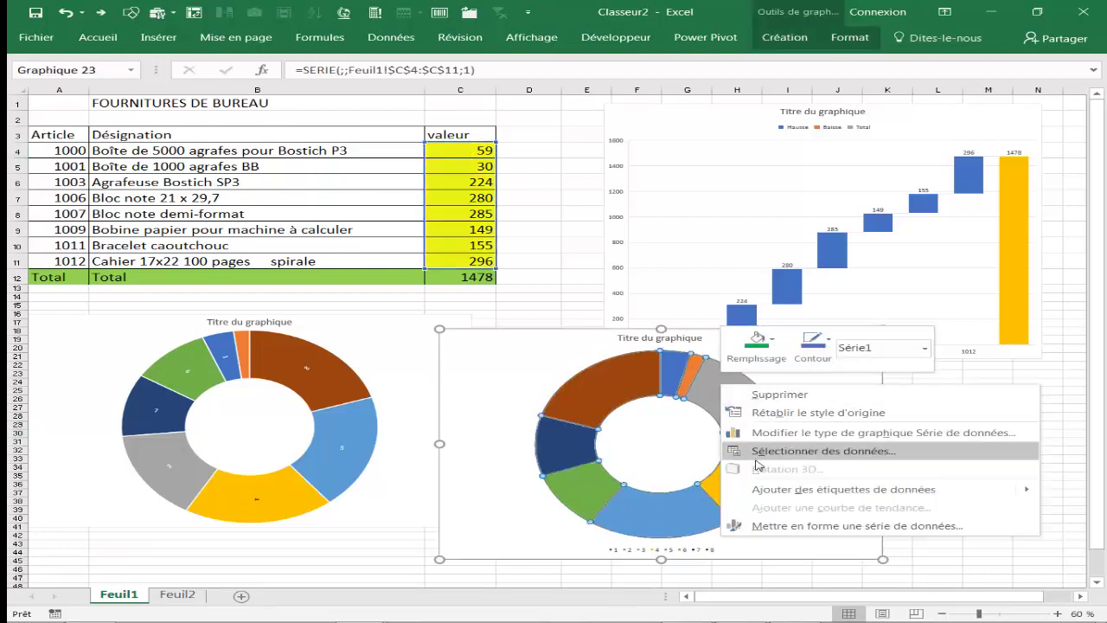
left_click(776, 489)
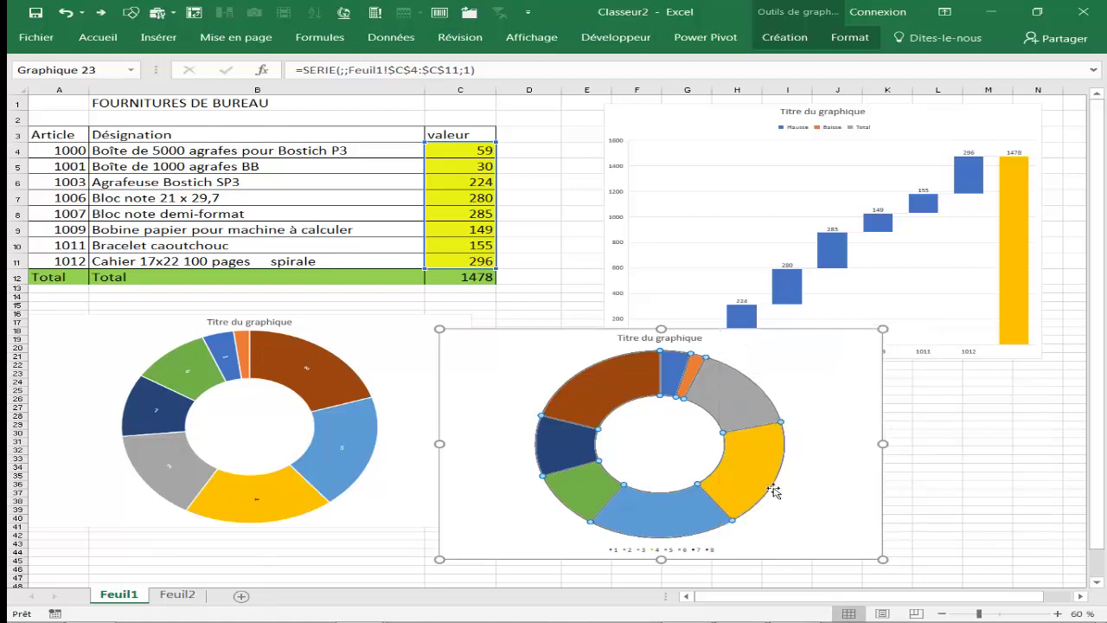
left_click(763, 384)
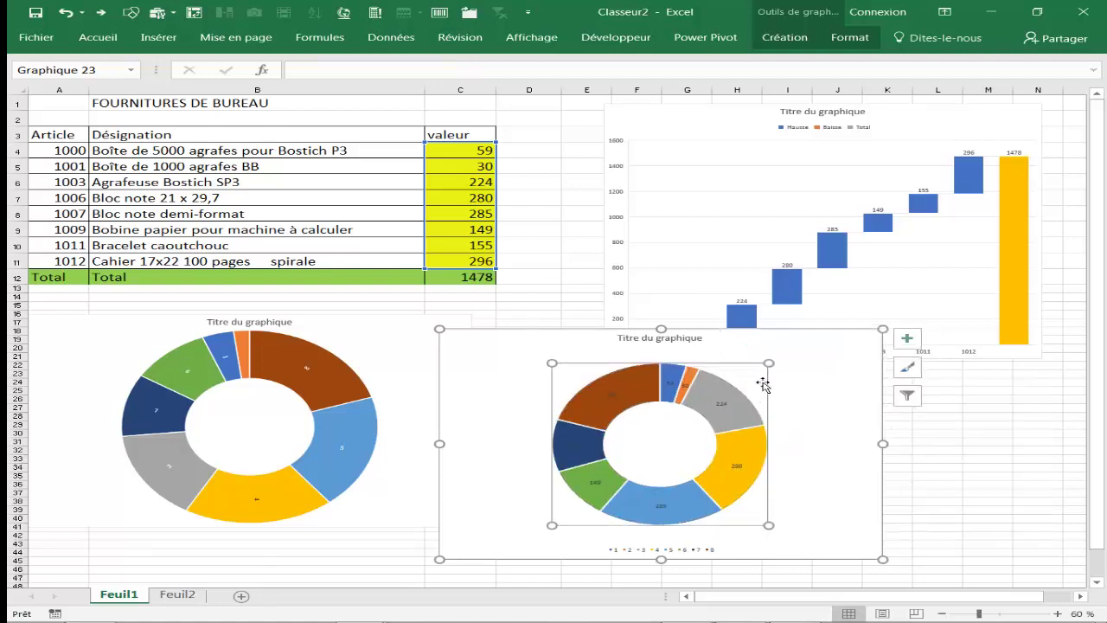
mouse_move(790, 361)
left_mouse_down()
mouse_move(808, 363)
mouse_move(840, 329)
left_mouse_up()
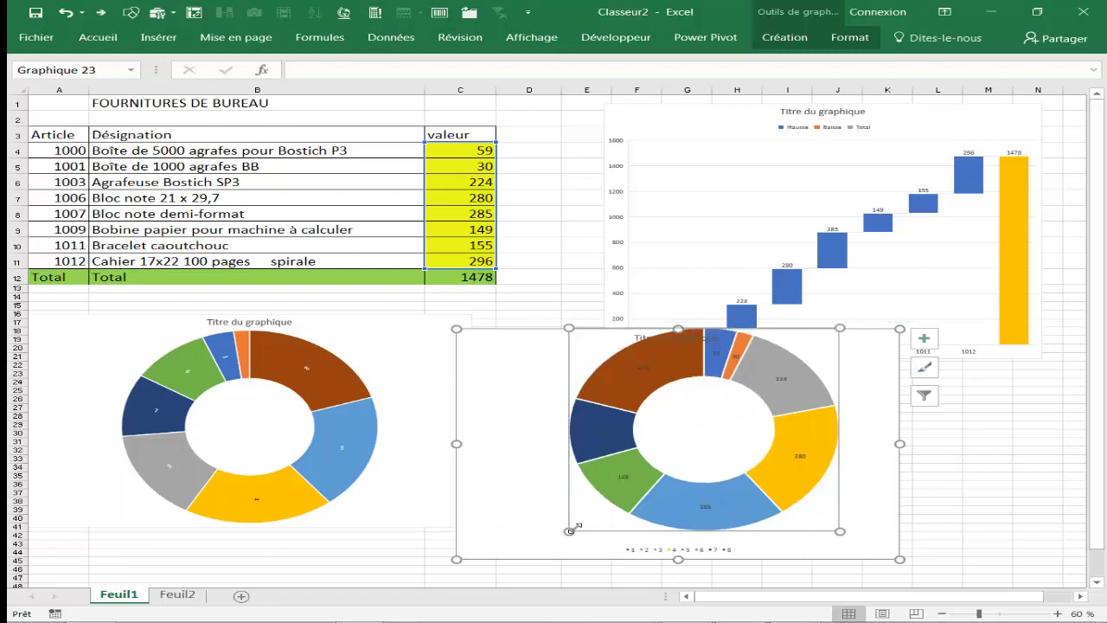
left_click_drag(515, 547, 513, 558)
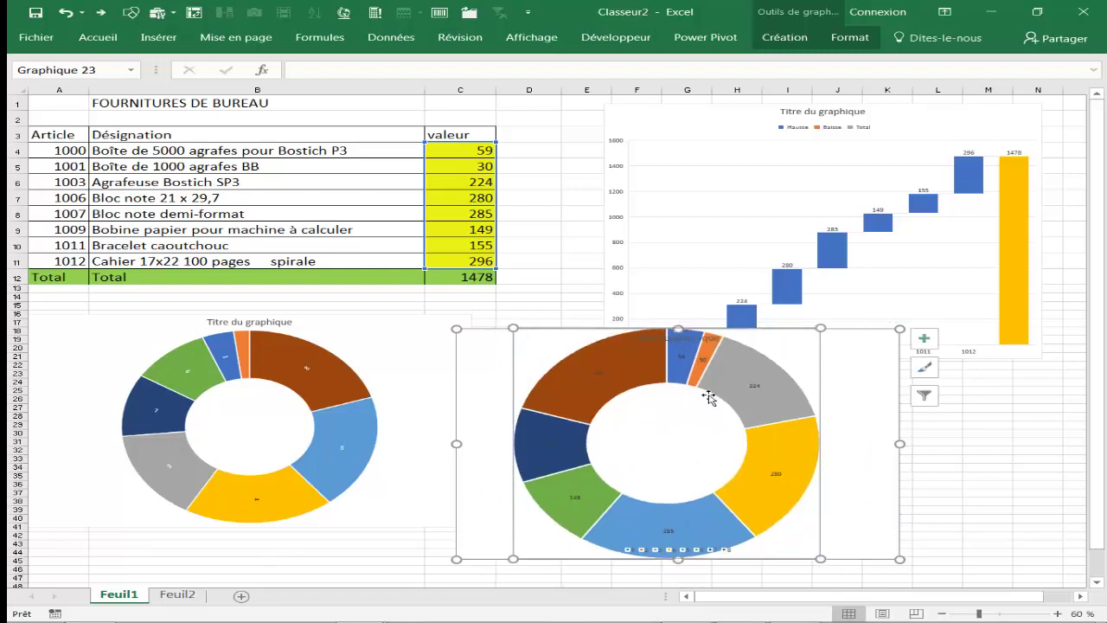
Move the doughnut's chart title to its bottom-right corner, then check the random formula in C4.
left_click(927, 451)
left_click(692, 339)
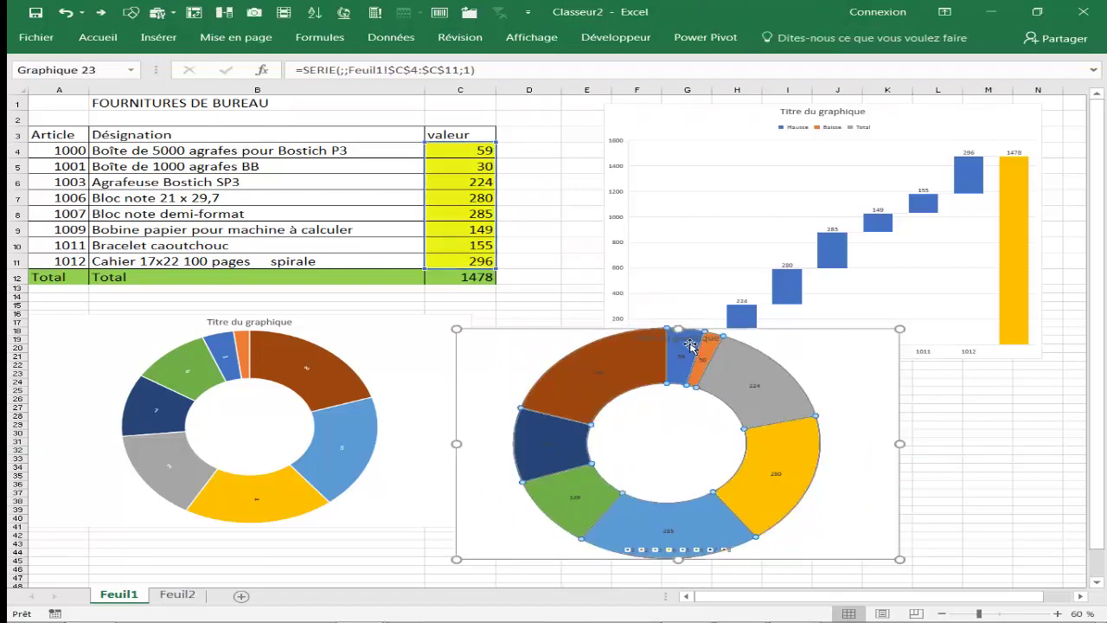
left_click(692, 339)
mouse_move(685, 344)
left_mouse_down()
mouse_move(882, 539)
mouse_move(856, 555)
left_mouse_up()
left_click(988, 489)
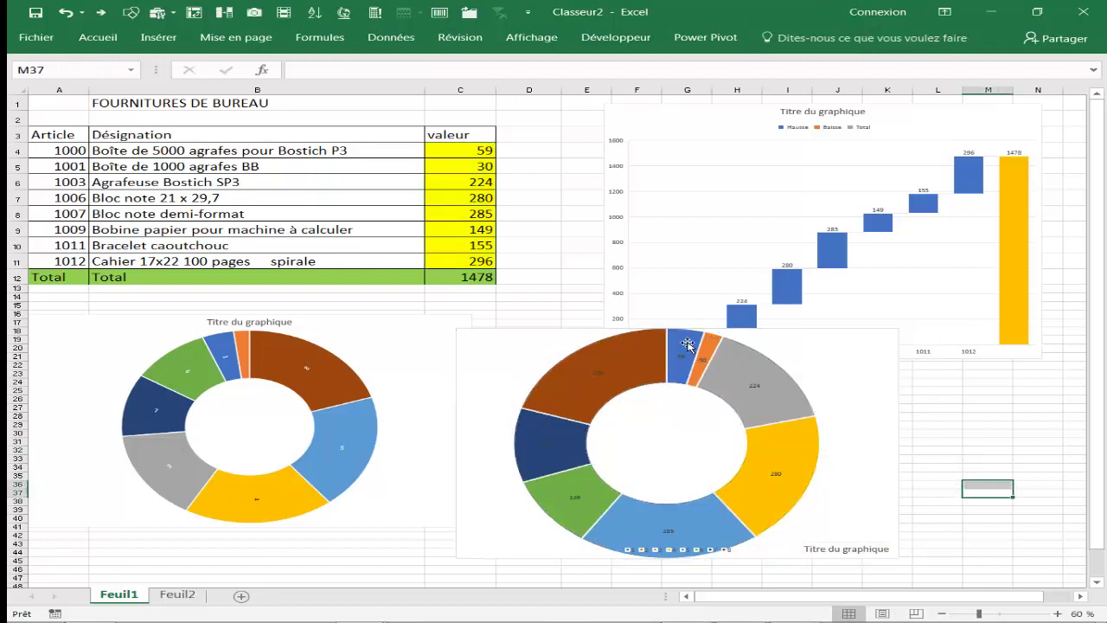
left_click(478, 152)
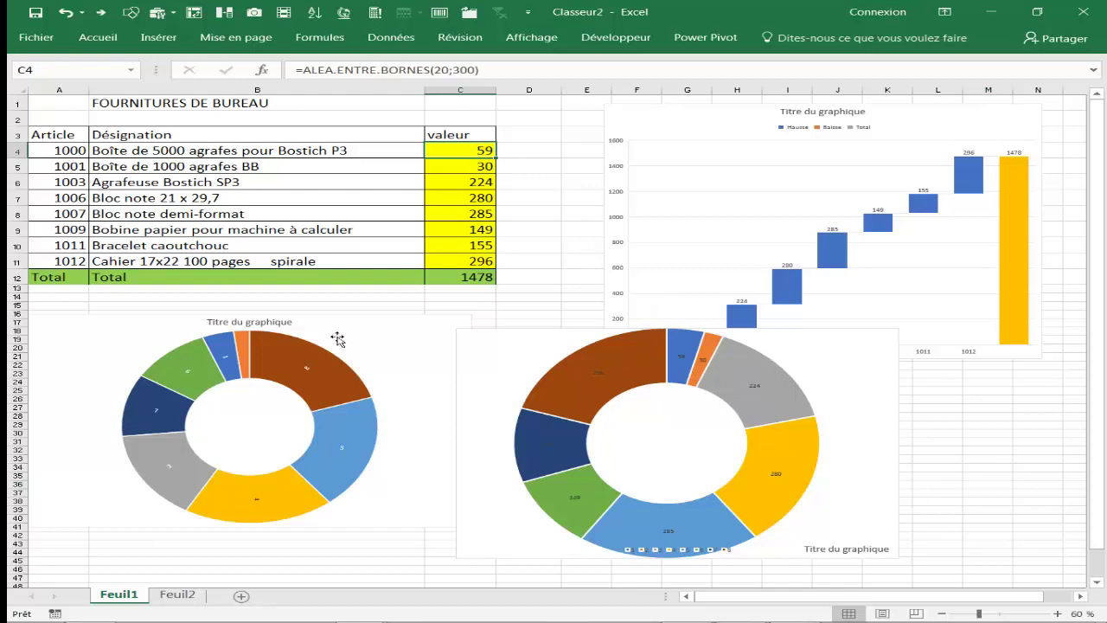
Nudge the left doughnut chart slightly up and to the right.
left_click(292, 358)
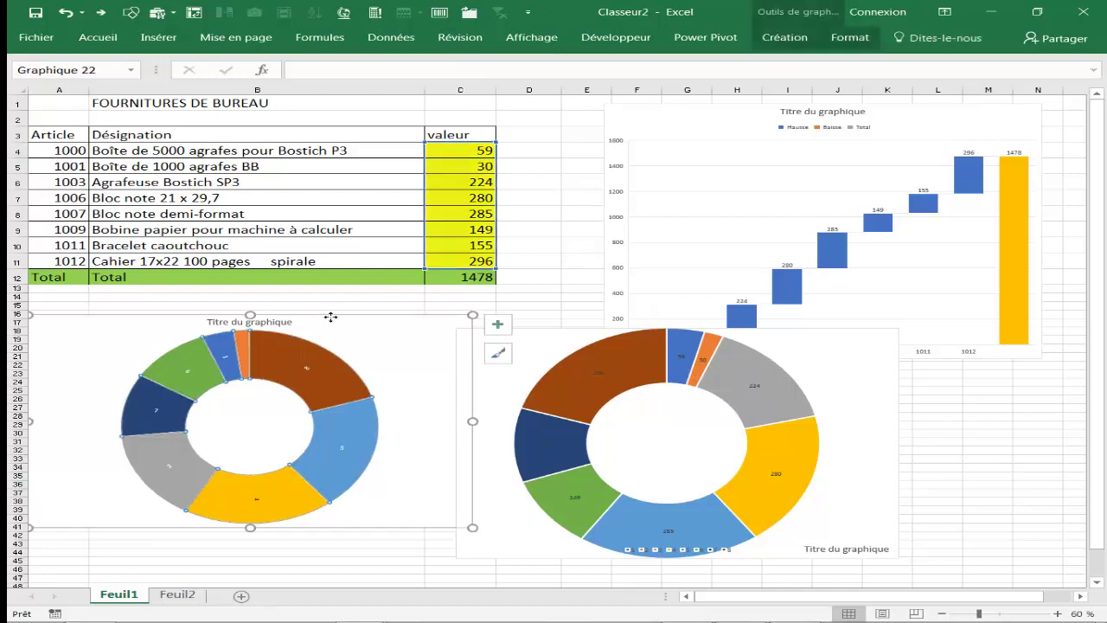
left_click_drag(330, 317, 337, 316)
left_click(1012, 467)
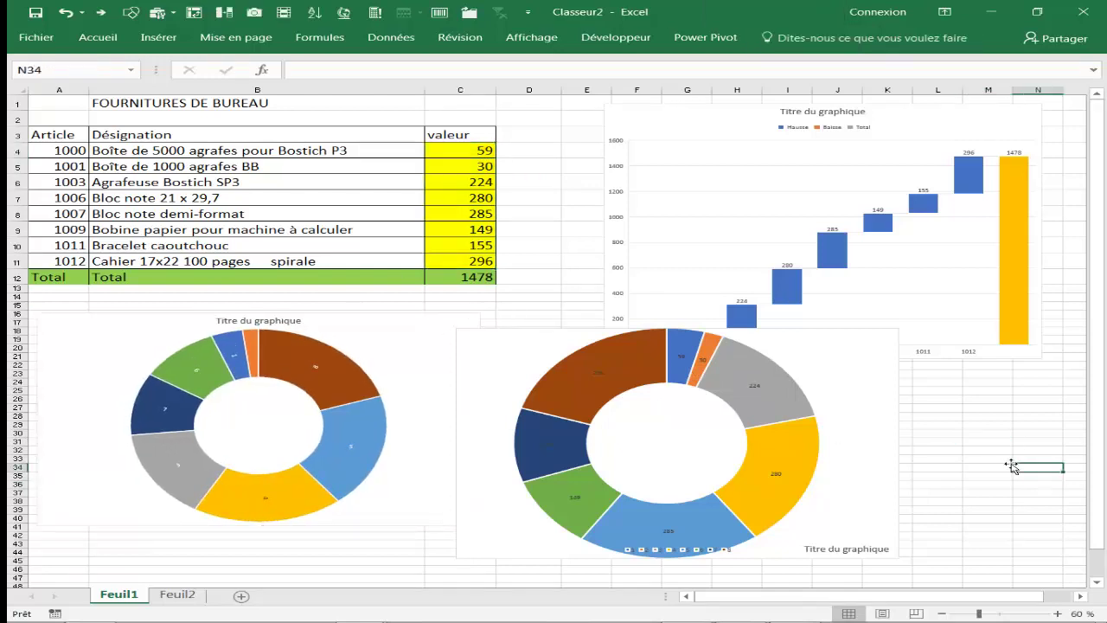
Recalculate the random values four times with F9, then move the right doughnut chart down.
key("F9")
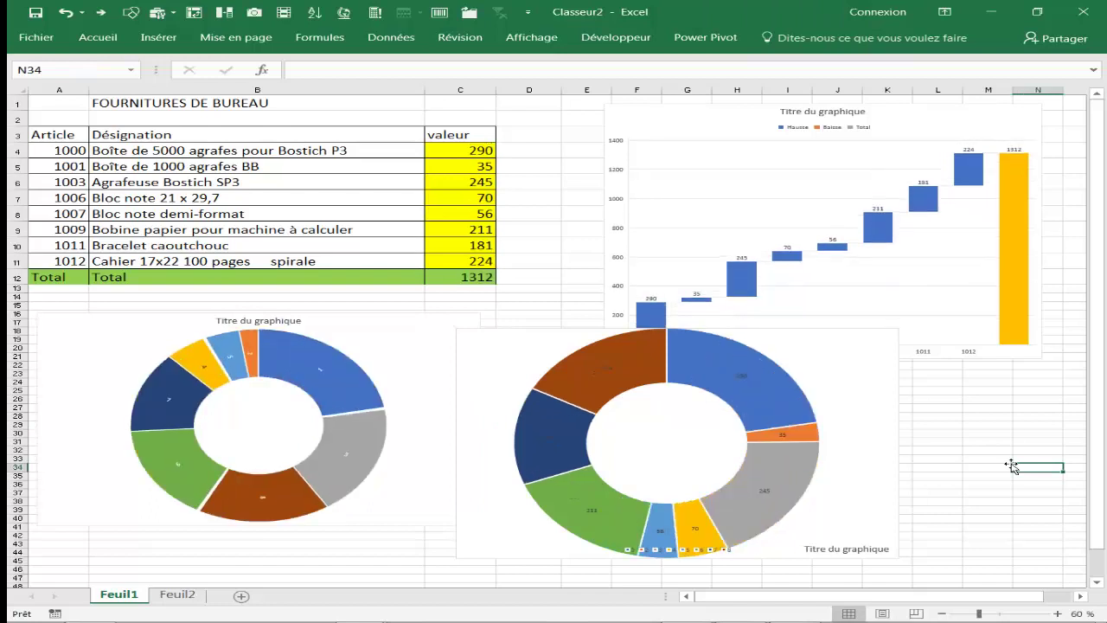
key("F9")
key("F9")
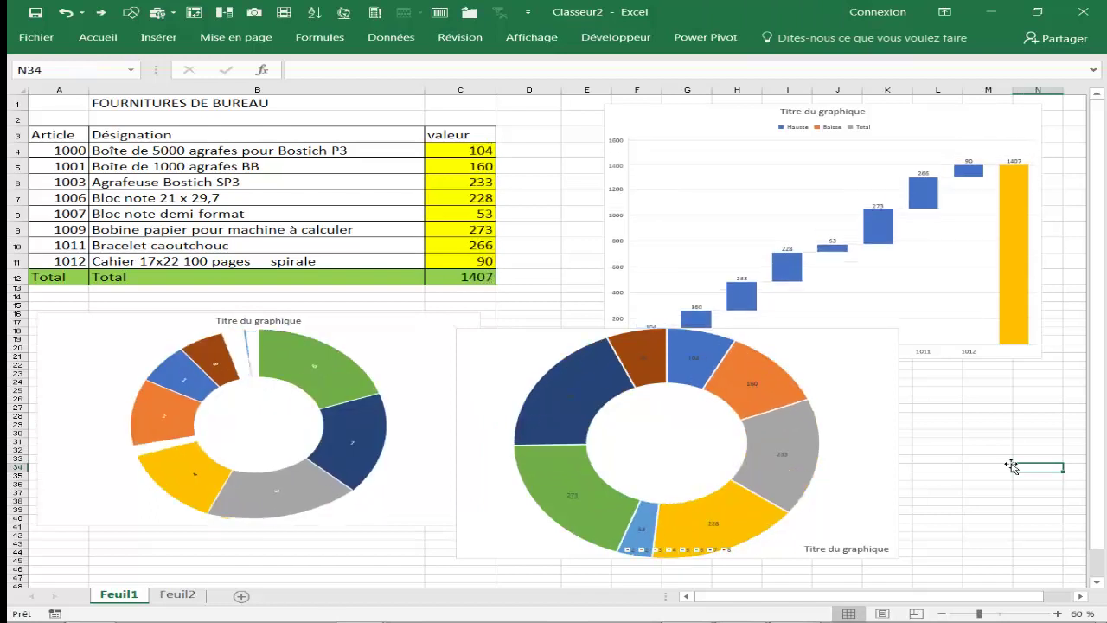
key("F9")
key("F9")
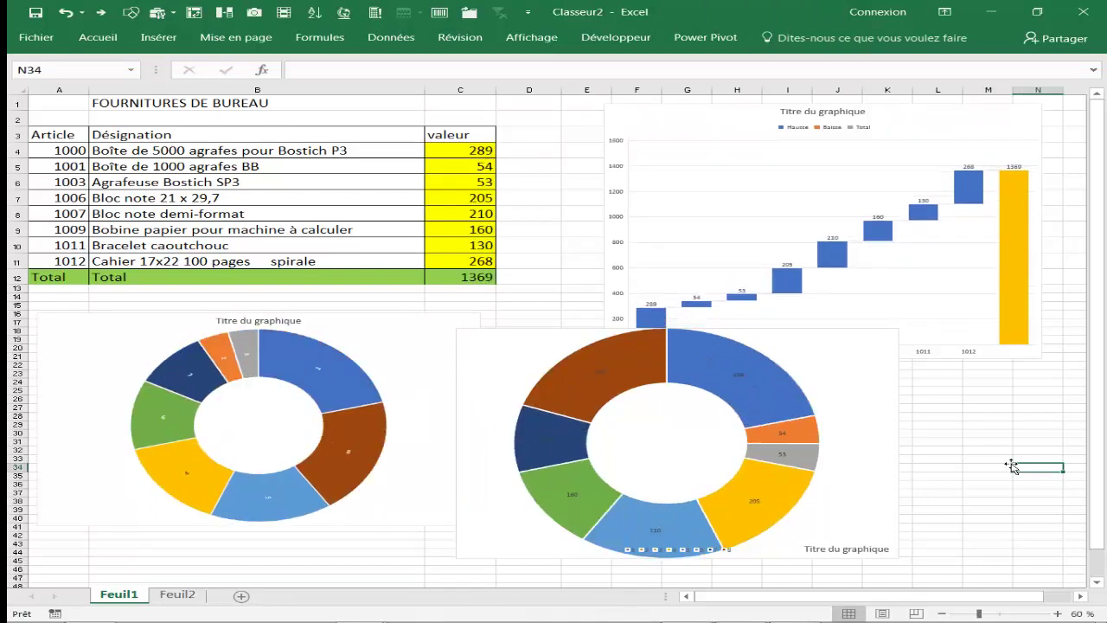
key("F9")
key("F9")
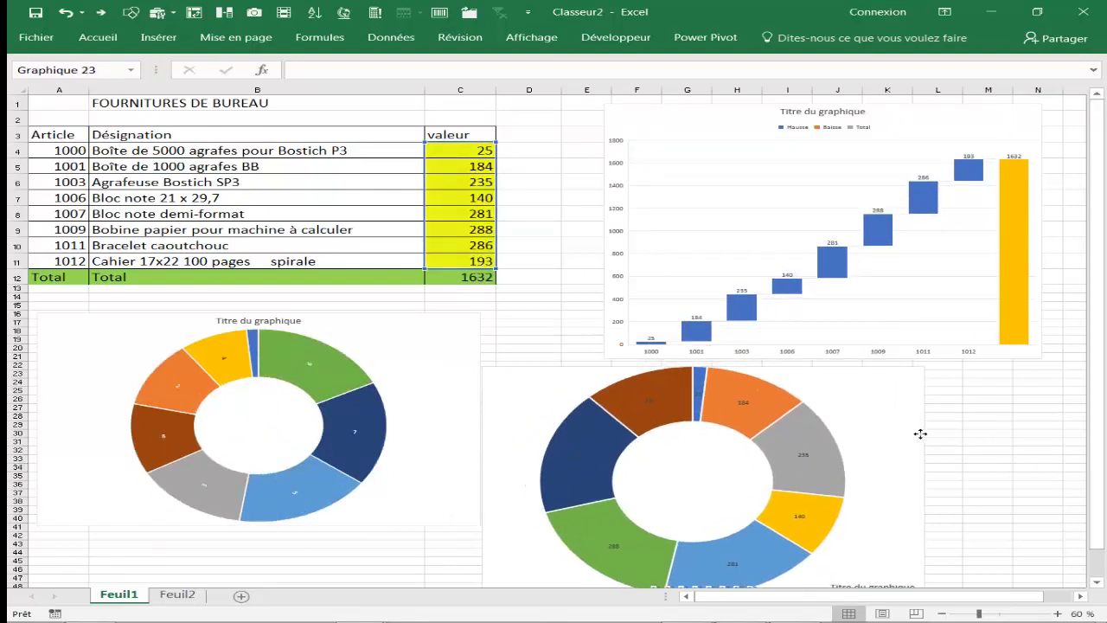
left_click_drag(888, 395, 899, 416)
left_click(1014, 378)
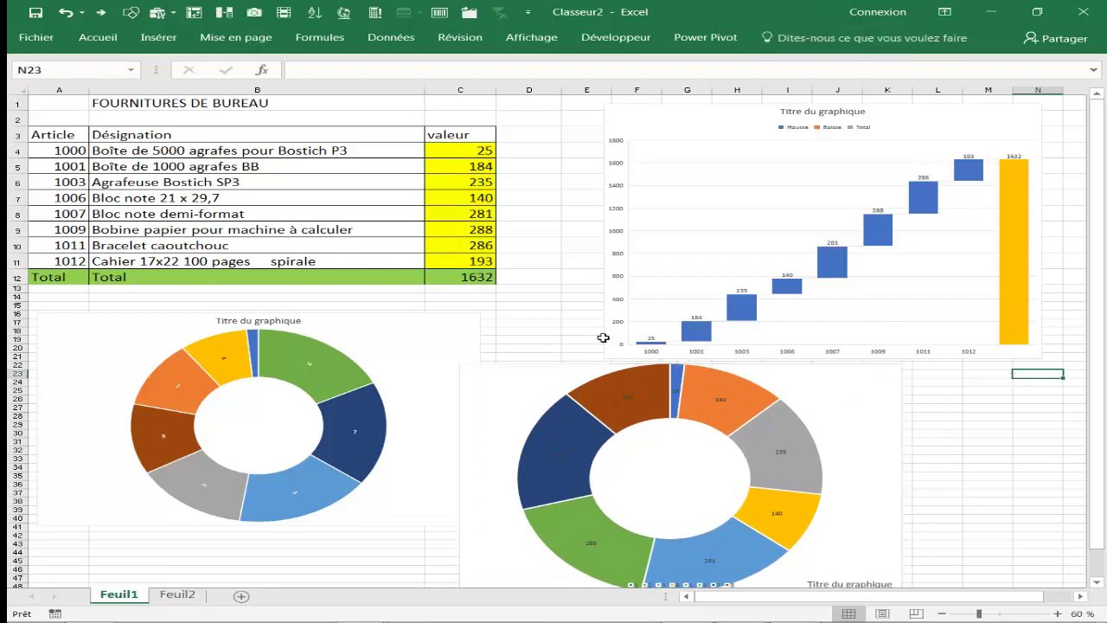